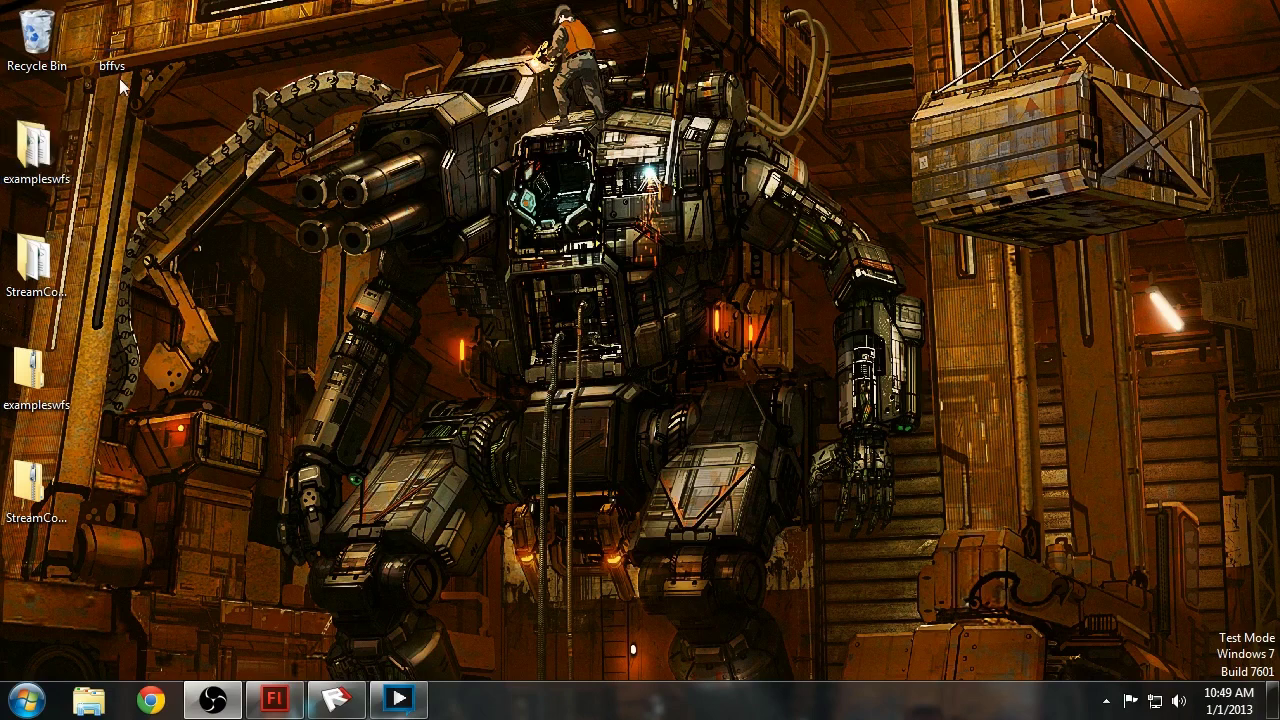
Step: Preview the bffvs banner image from the desktop, then close the preview
left_click(111, 40)
double_click(111, 40)
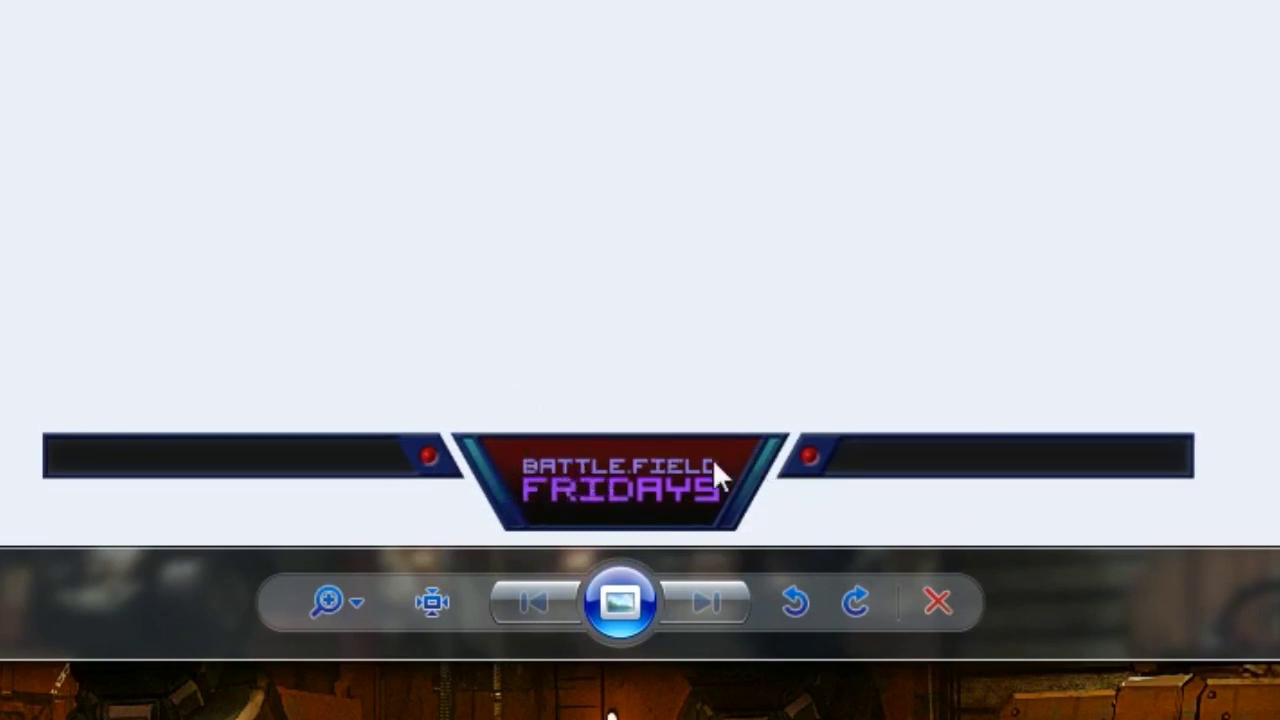
key("alt+F4")
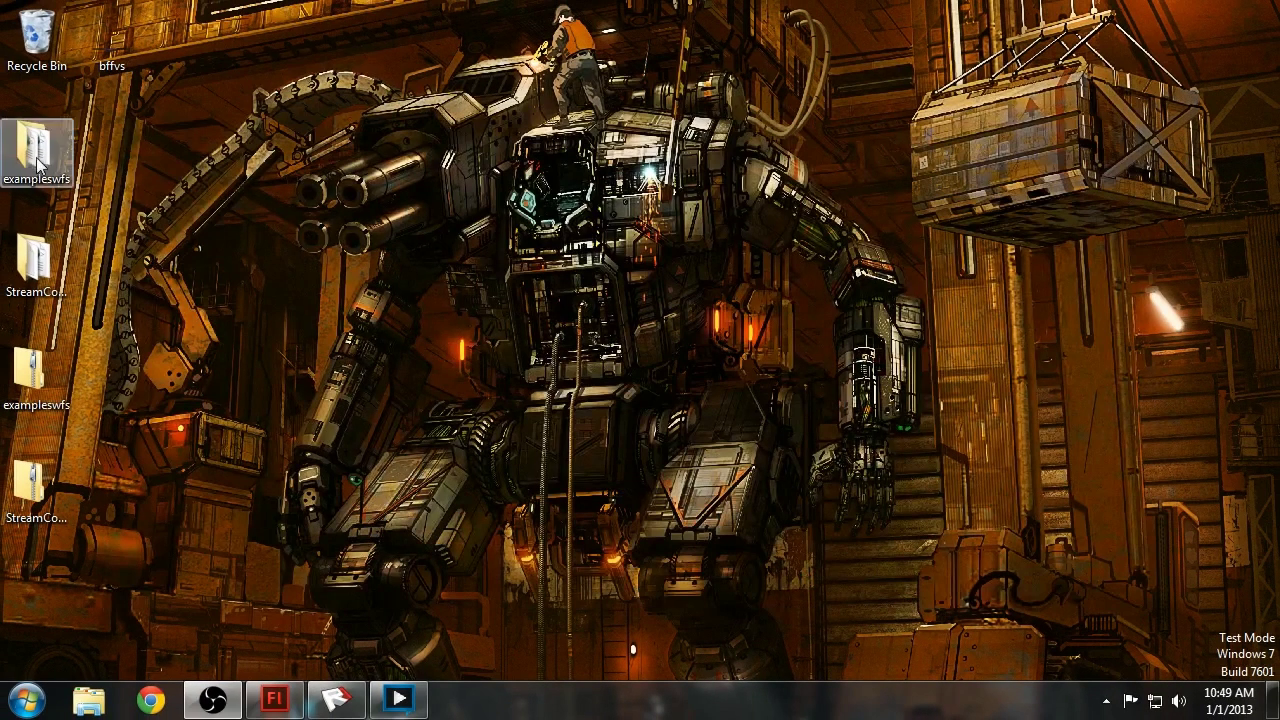
Step: Open ScoreBoard_nopips.fla from the examplesswfs\src folder in Flash
double_click(50, 150)
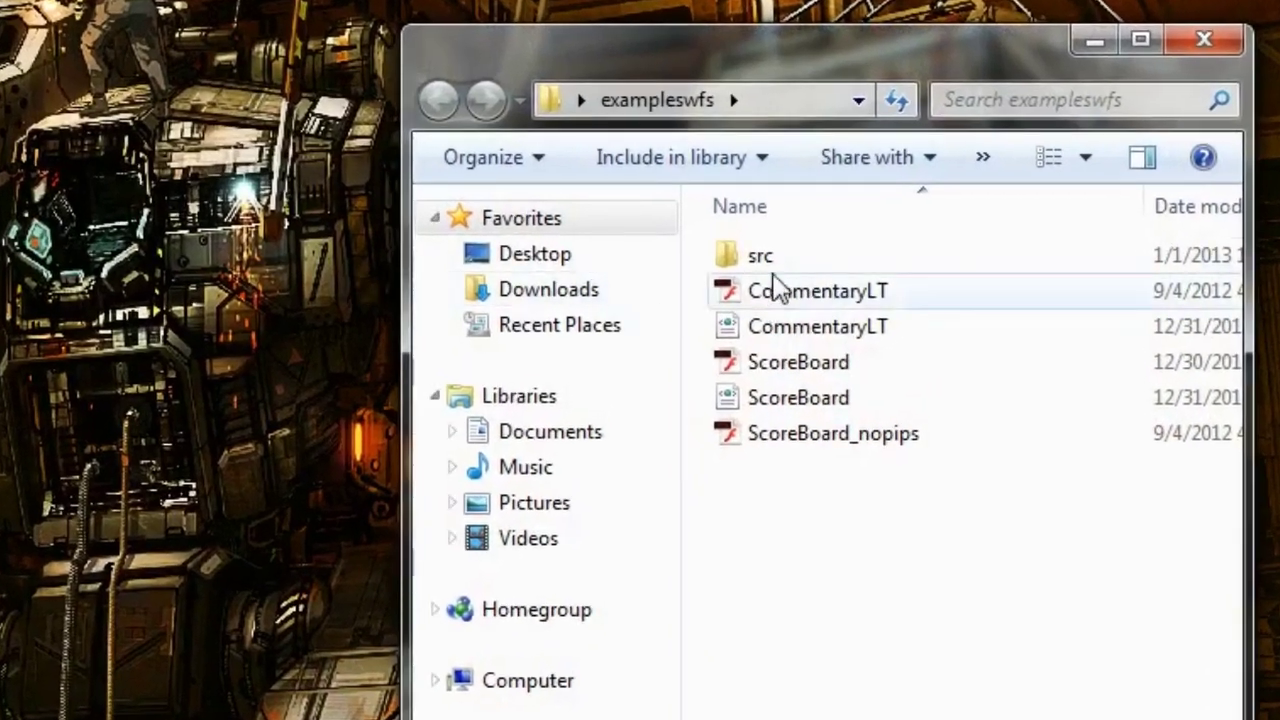
double_click(760, 257)
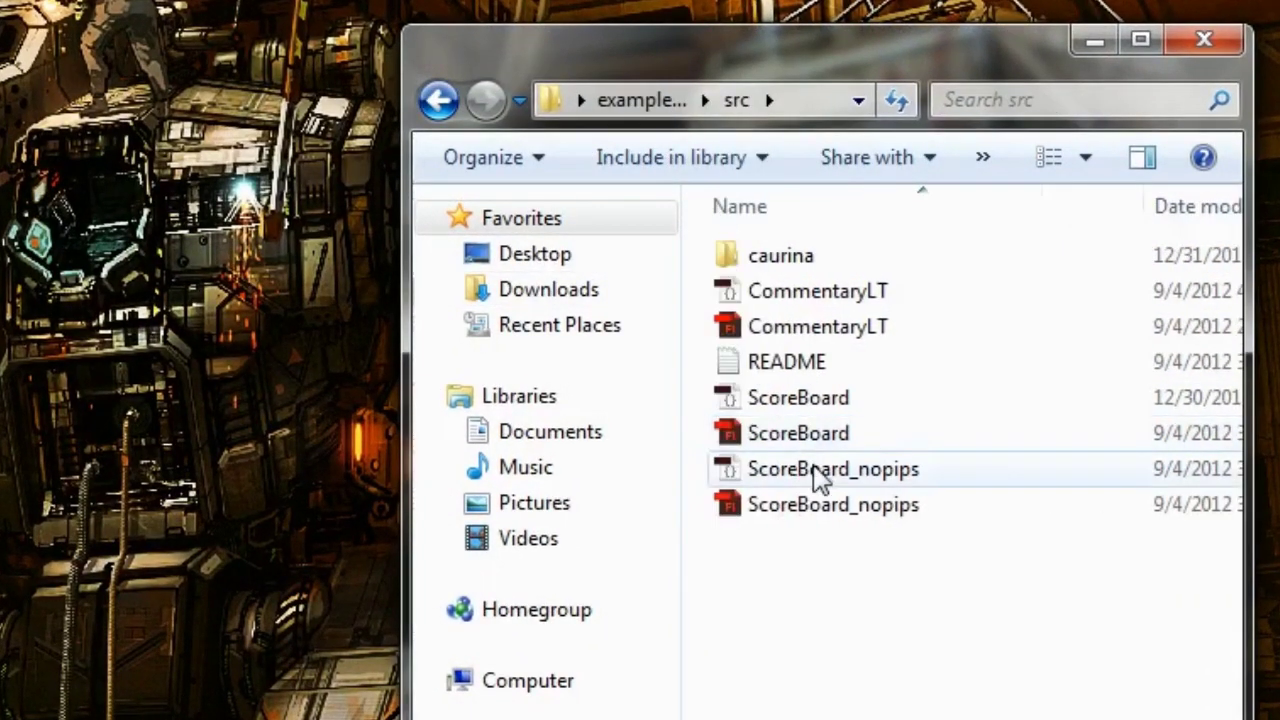
left_click(818, 508)
left_click(818, 440)
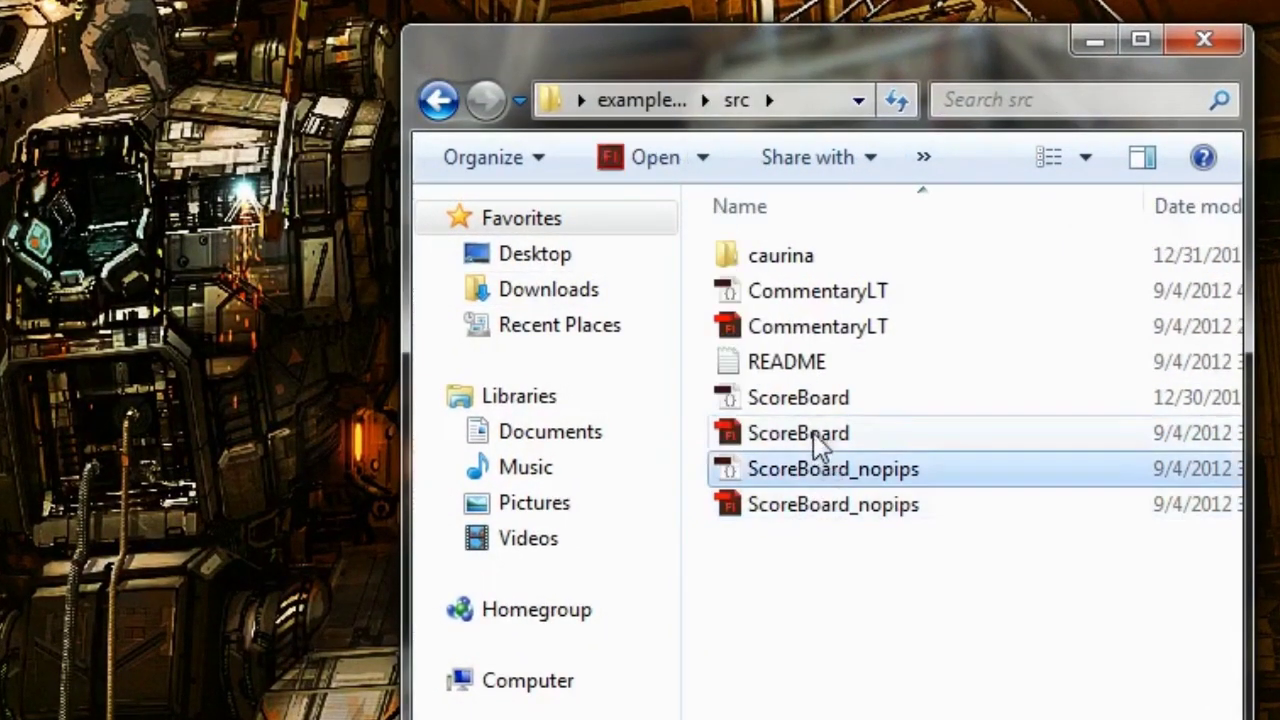
double_click(825, 505)
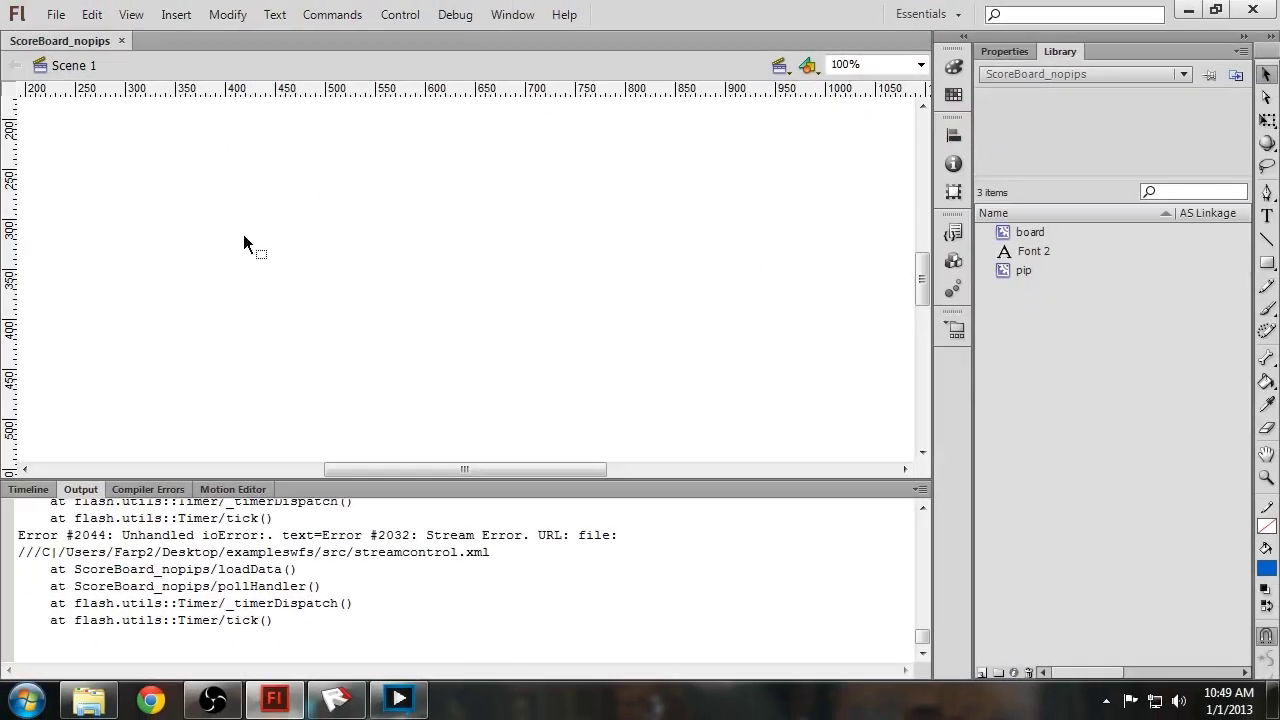
Step: Test-run ScoreBoard_nopips as a SWF with Ctrl+Enter and close the test window
scroll(289, 236, "up", 5)
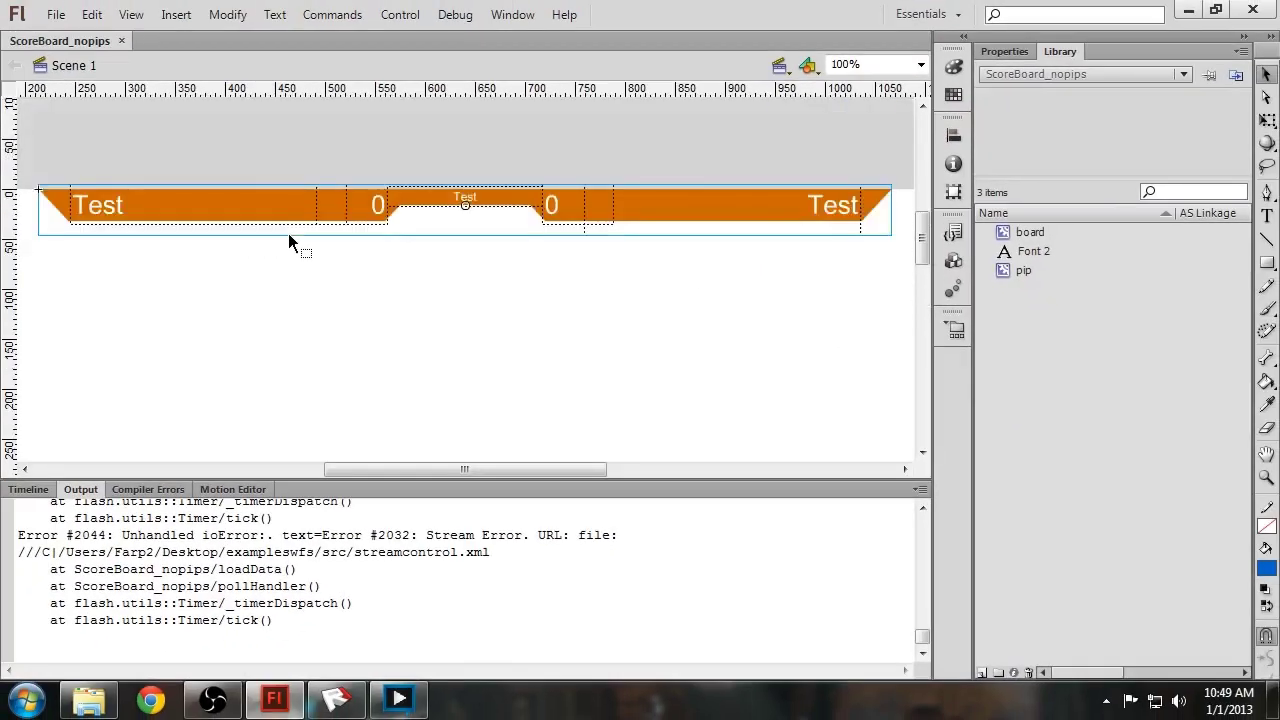
key("ctrl+Return")
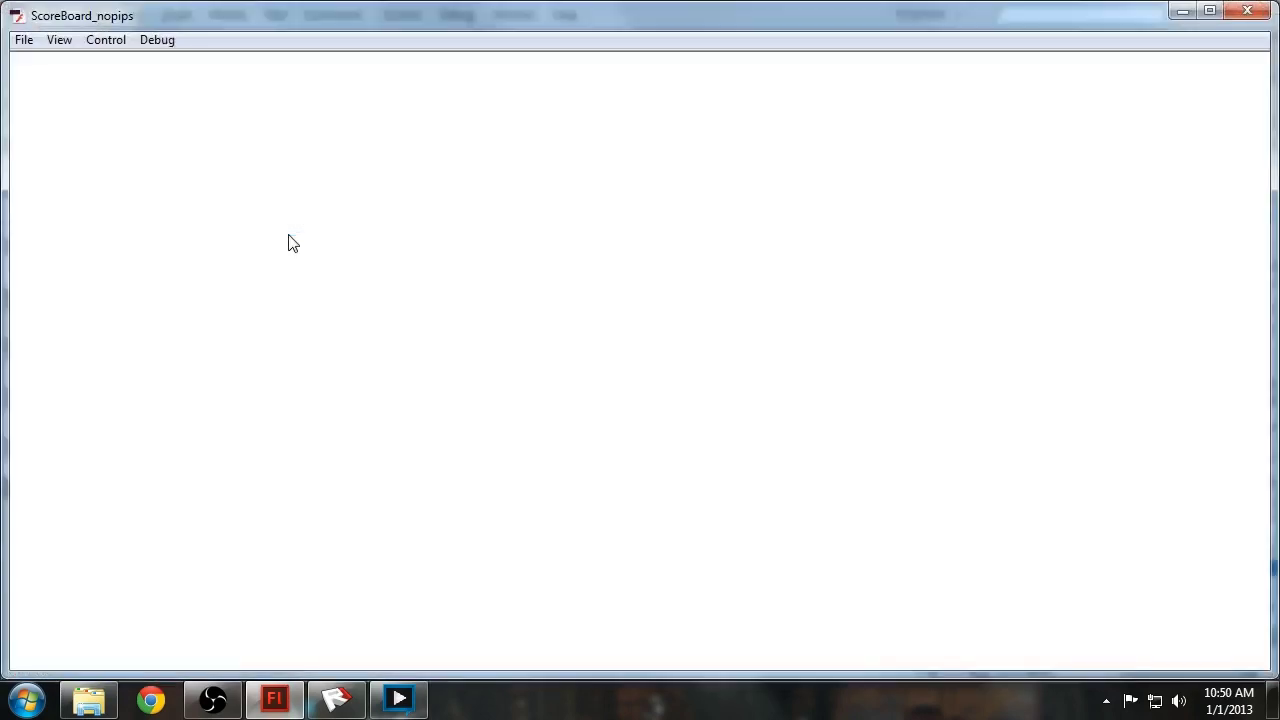
left_click(1247, 10)
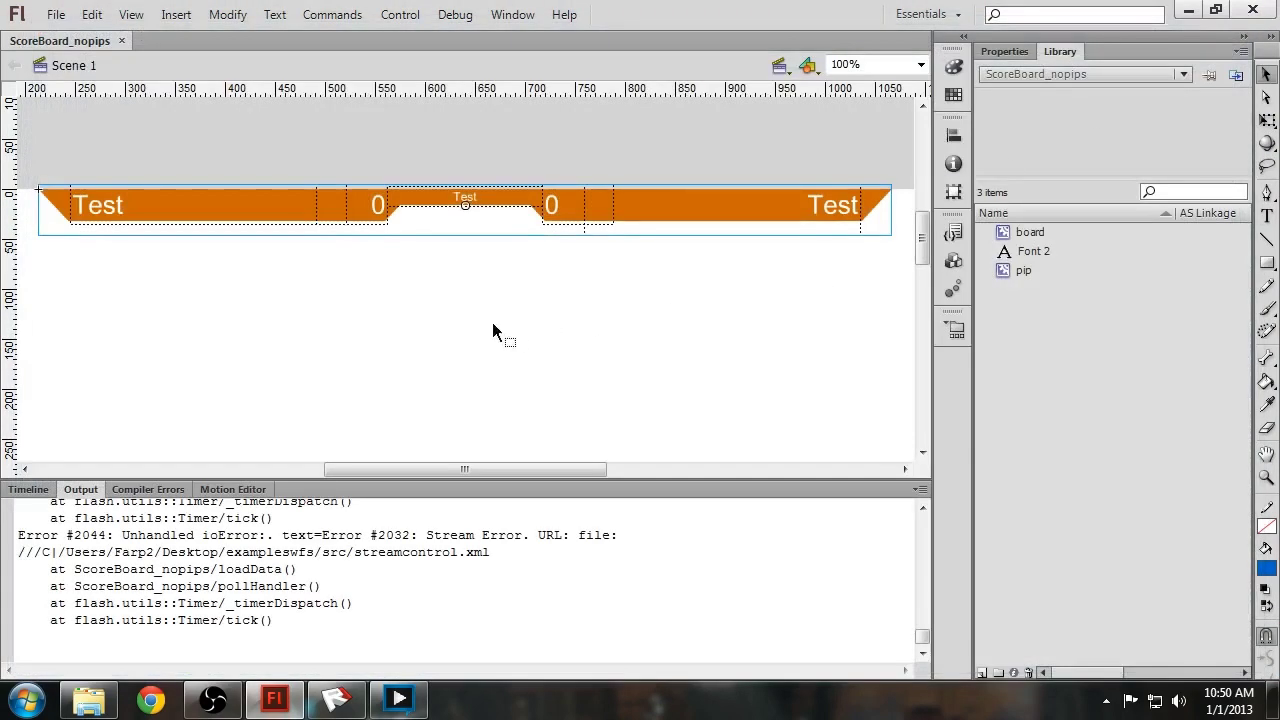
Step: Drag ScoreBoard_nopips.swf from the src folder into XSplit's Scene 1 sources list
left_click(399, 698)
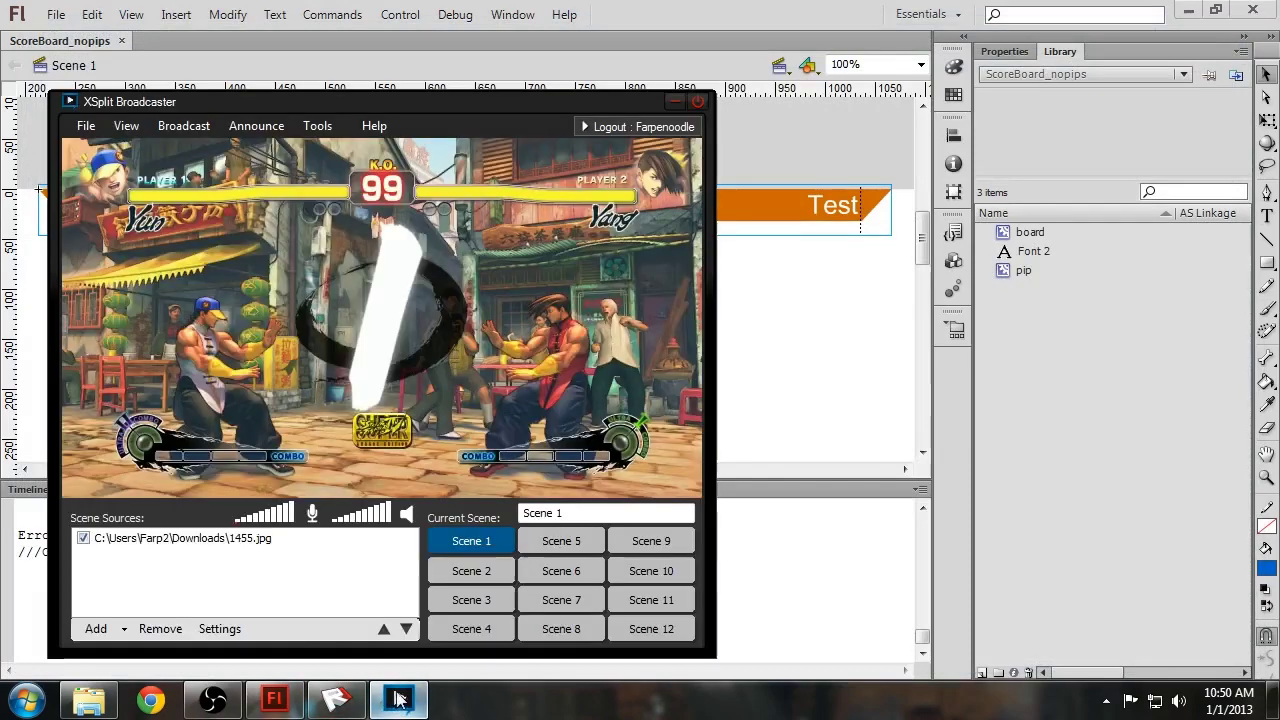
left_click(123, 628)
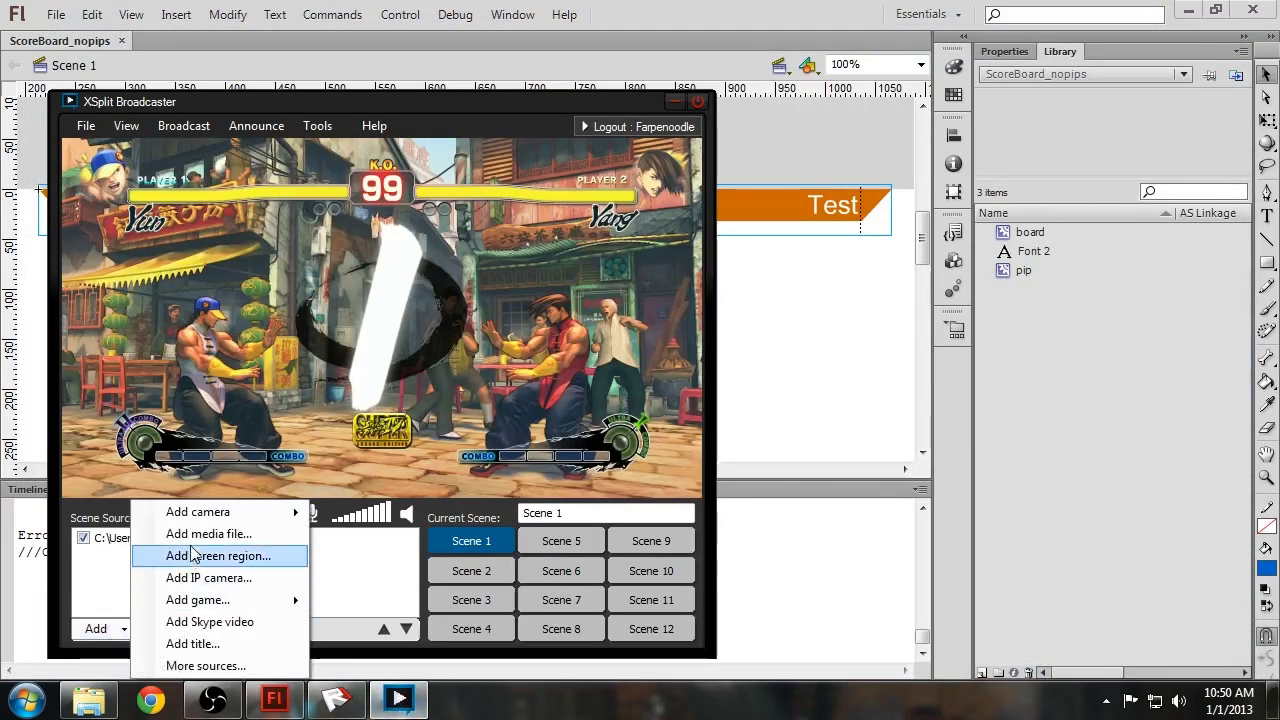
left_click(88, 700)
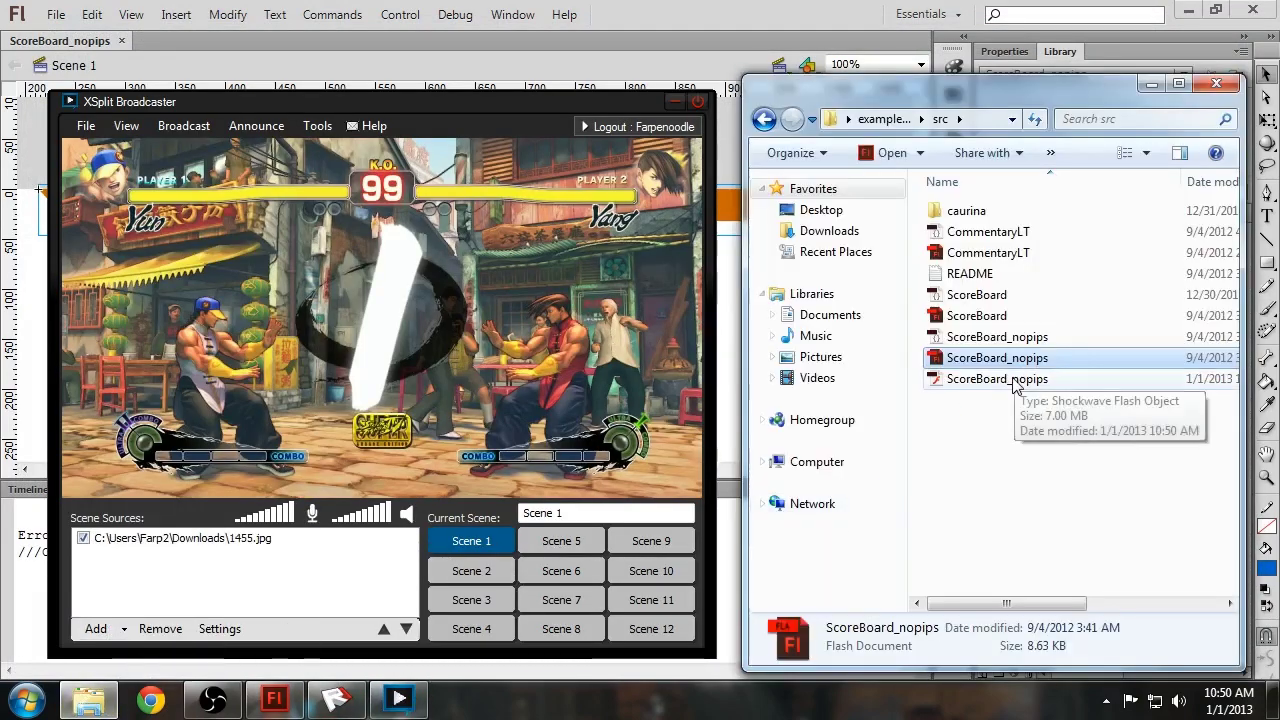
left_click_drag(990, 380, 463, 360)
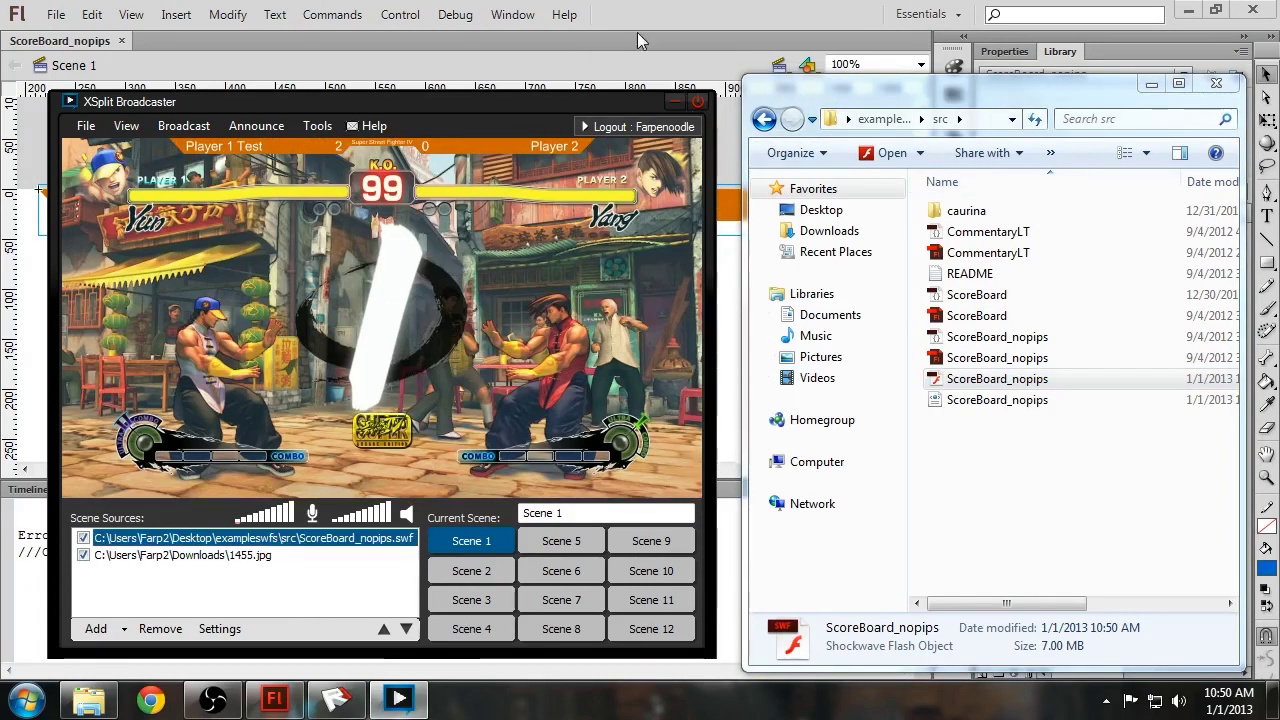
left_click(635, 73)
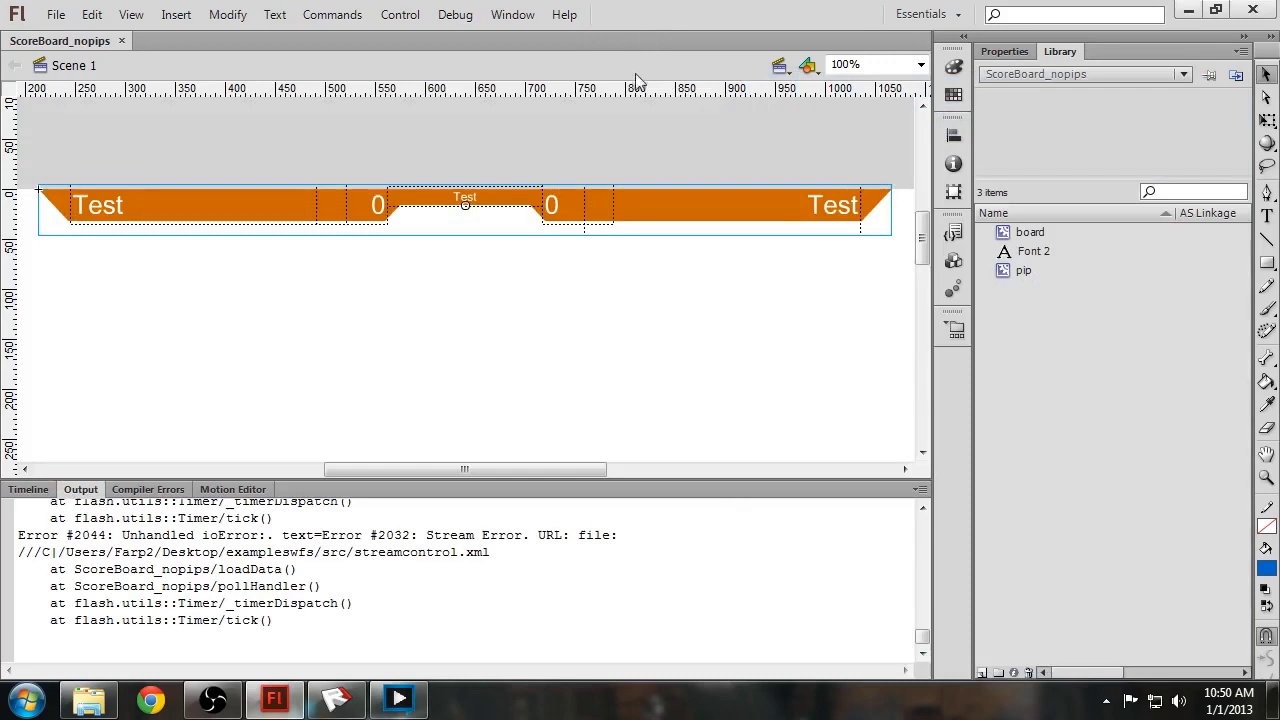
Step: Enter the board symbol and delete the orange bar shape, then undo the deletion
left_click(527, 271)
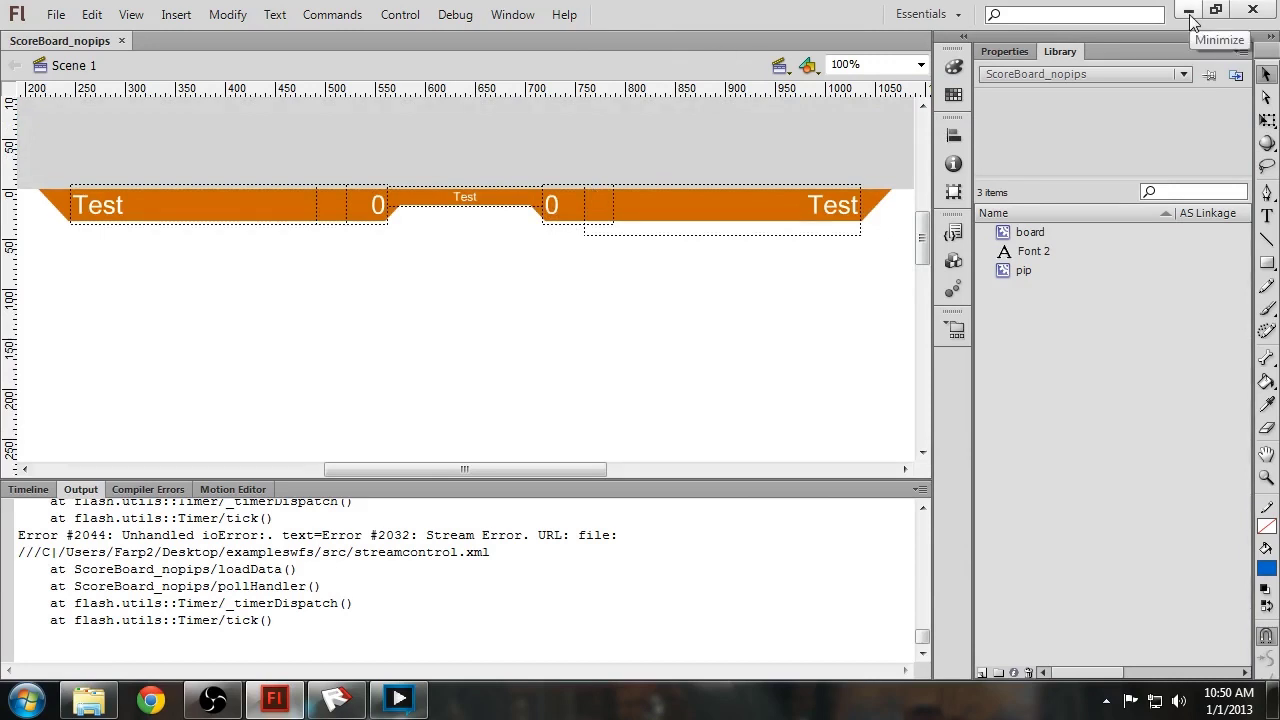
left_click(300, 221)
double_click(393, 229)
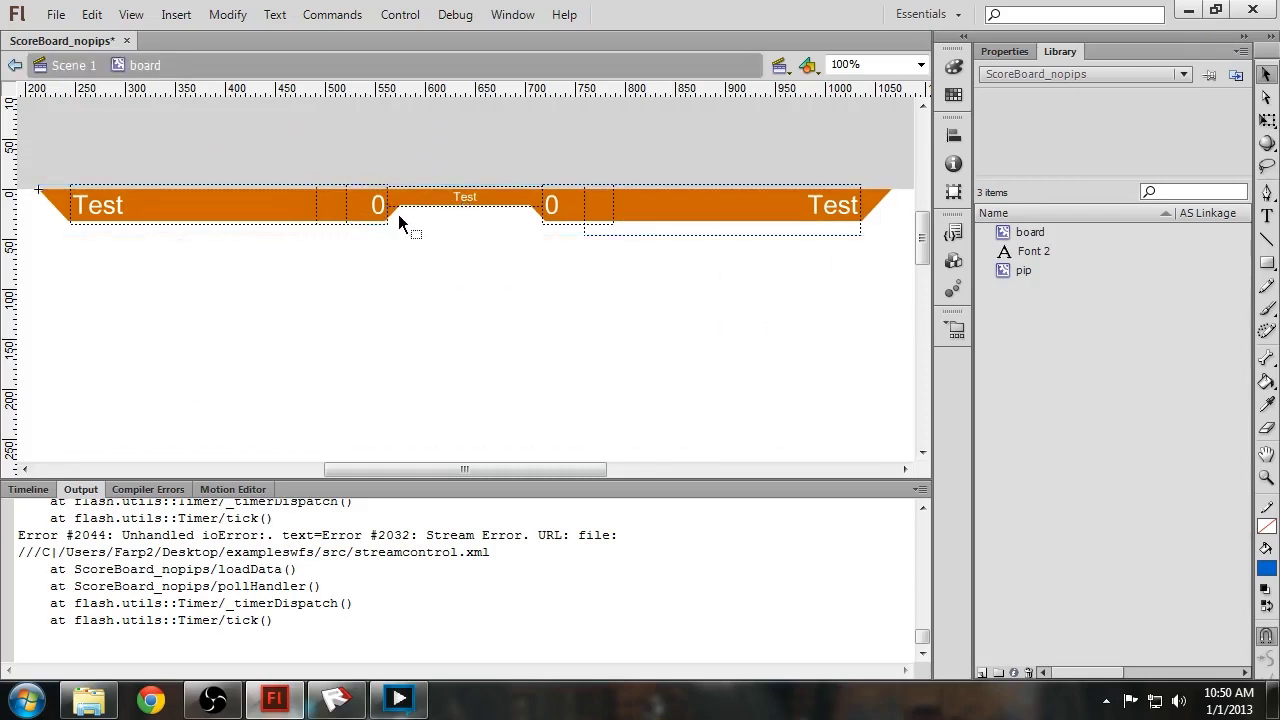
left_click(397, 220)
key("Delete")
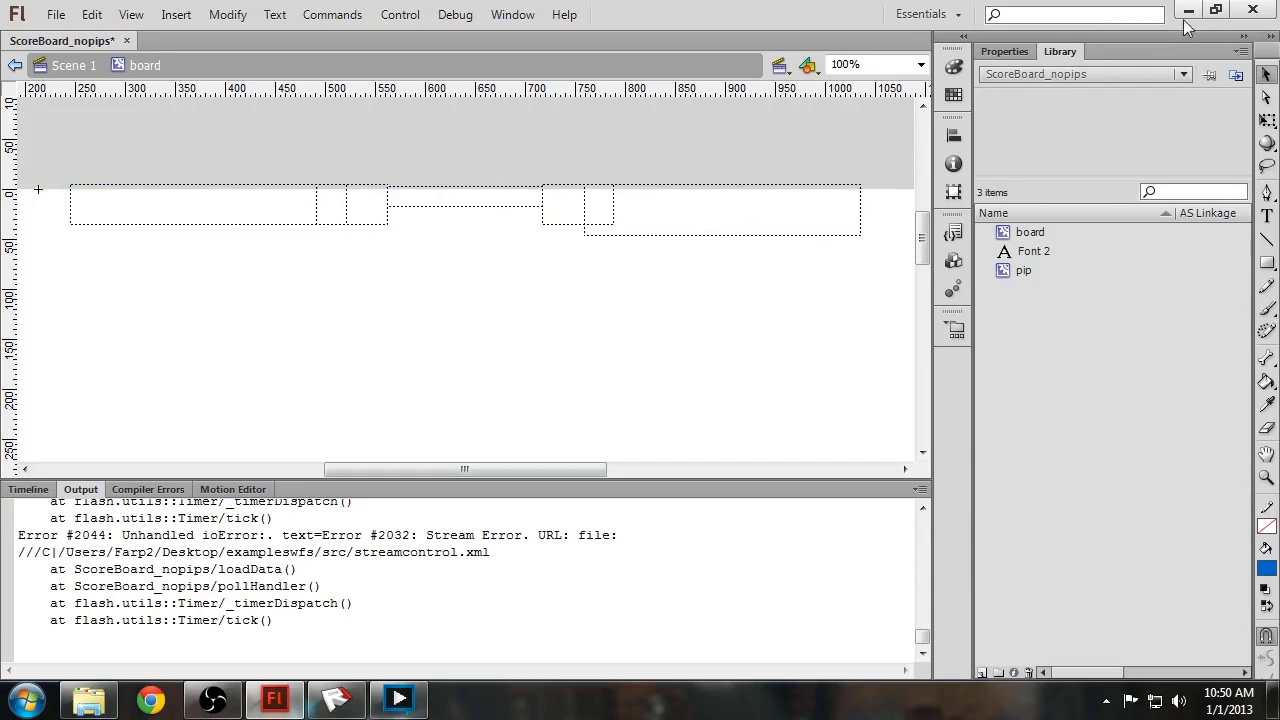
key("ctrl+z")
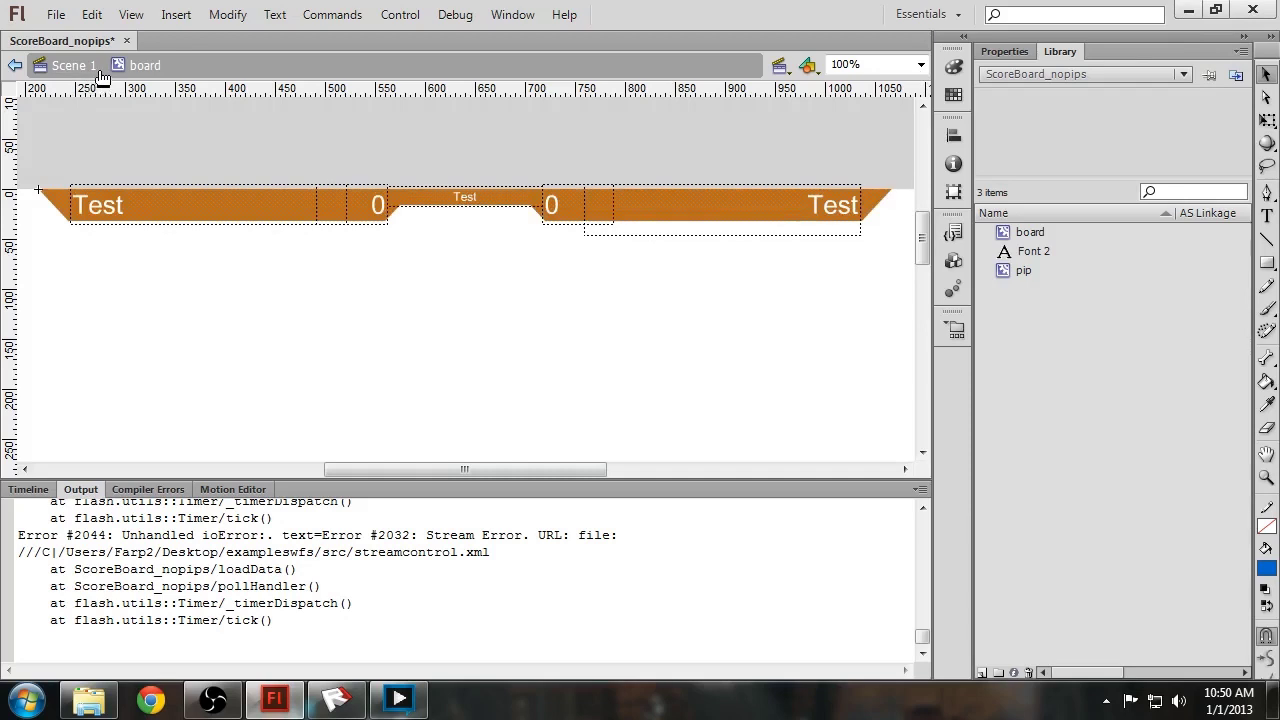
Step: Go back to the main scene, re-enter the board symbol in place, and minimize Flash
left_click(75, 65)
left_click(417, 275)
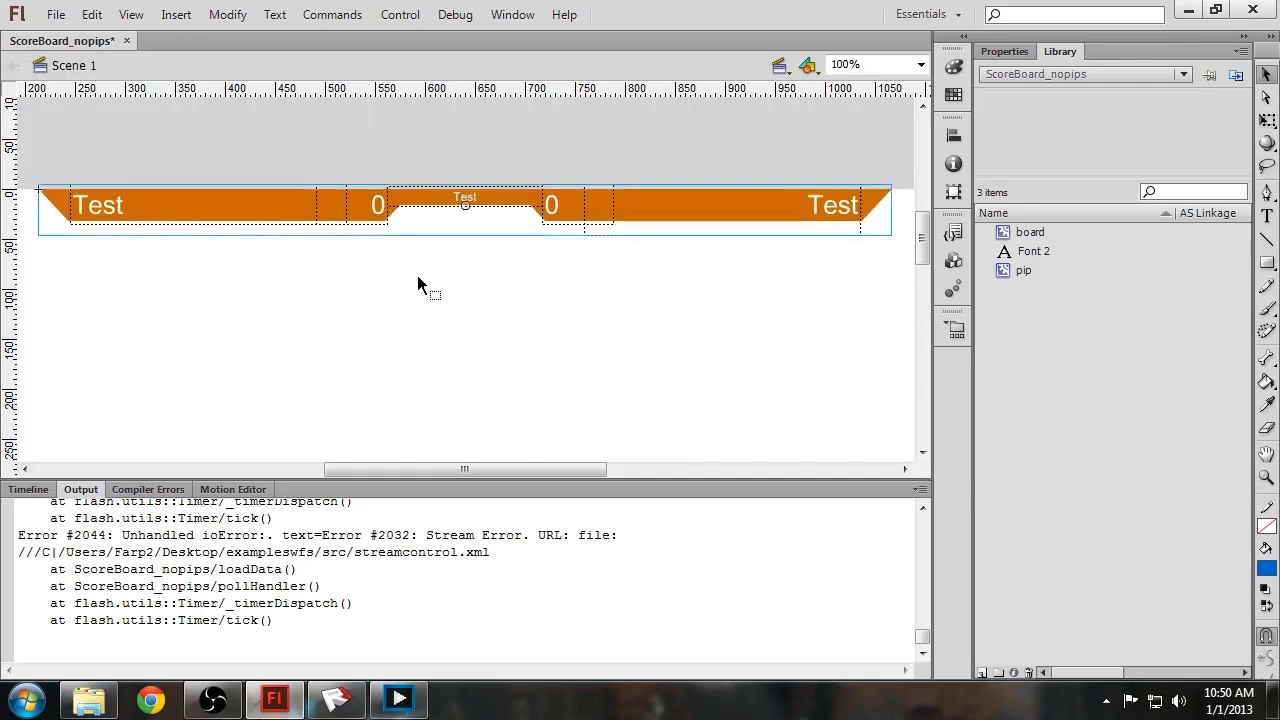
left_click(341, 208)
double_click(366, 218)
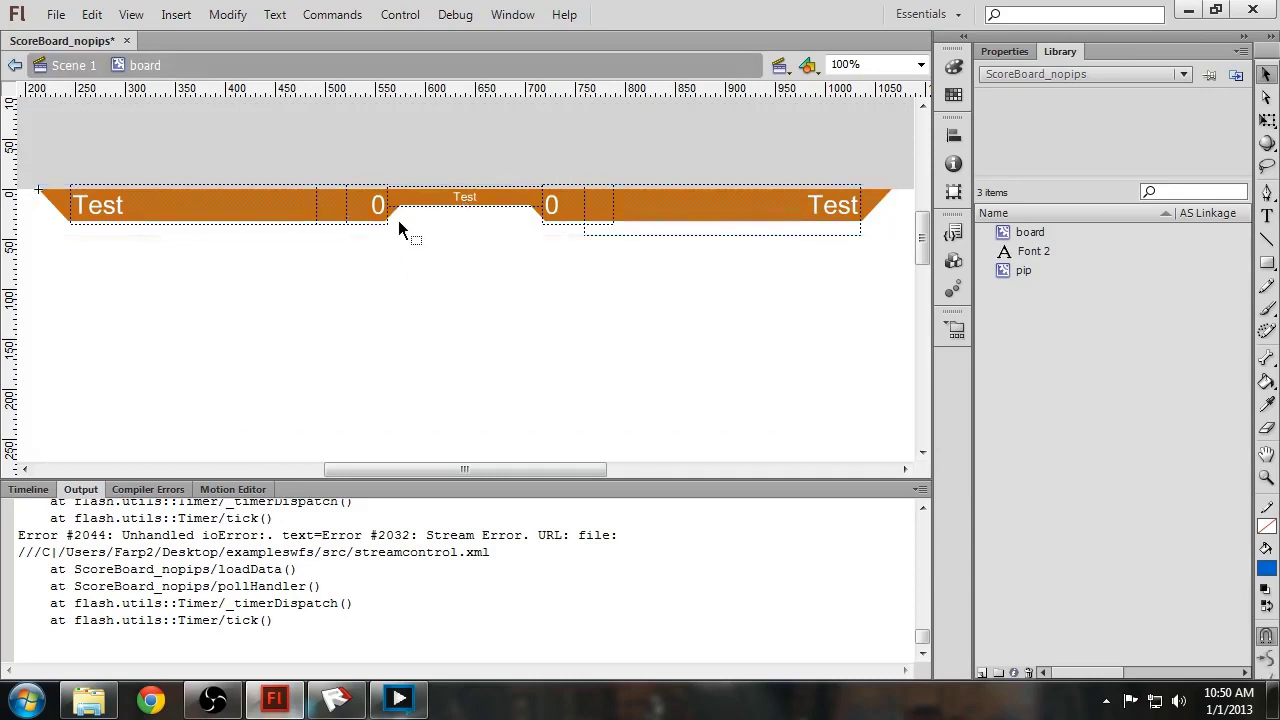
left_click(1188, 10)
Step: Drag bffvs.png from the desktop onto the board symbol's stage in Flash
left_click(113, 66)
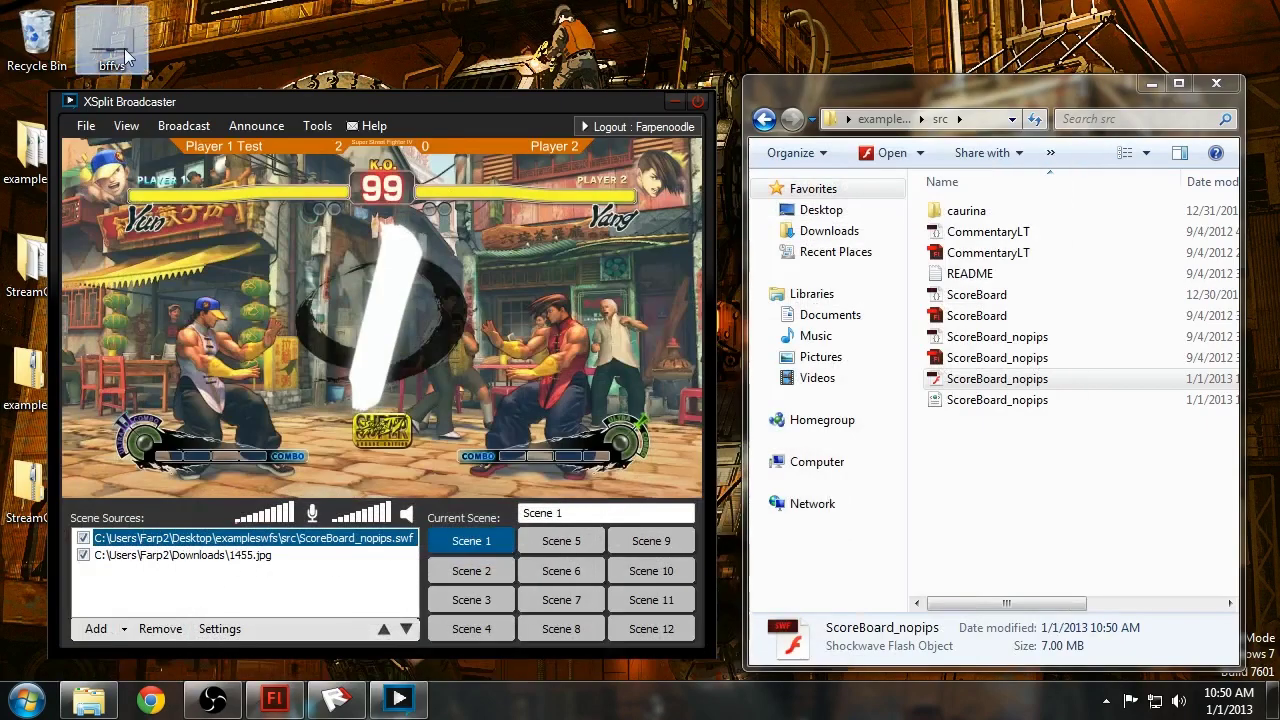
left_click_drag(118, 40, 508, 314)
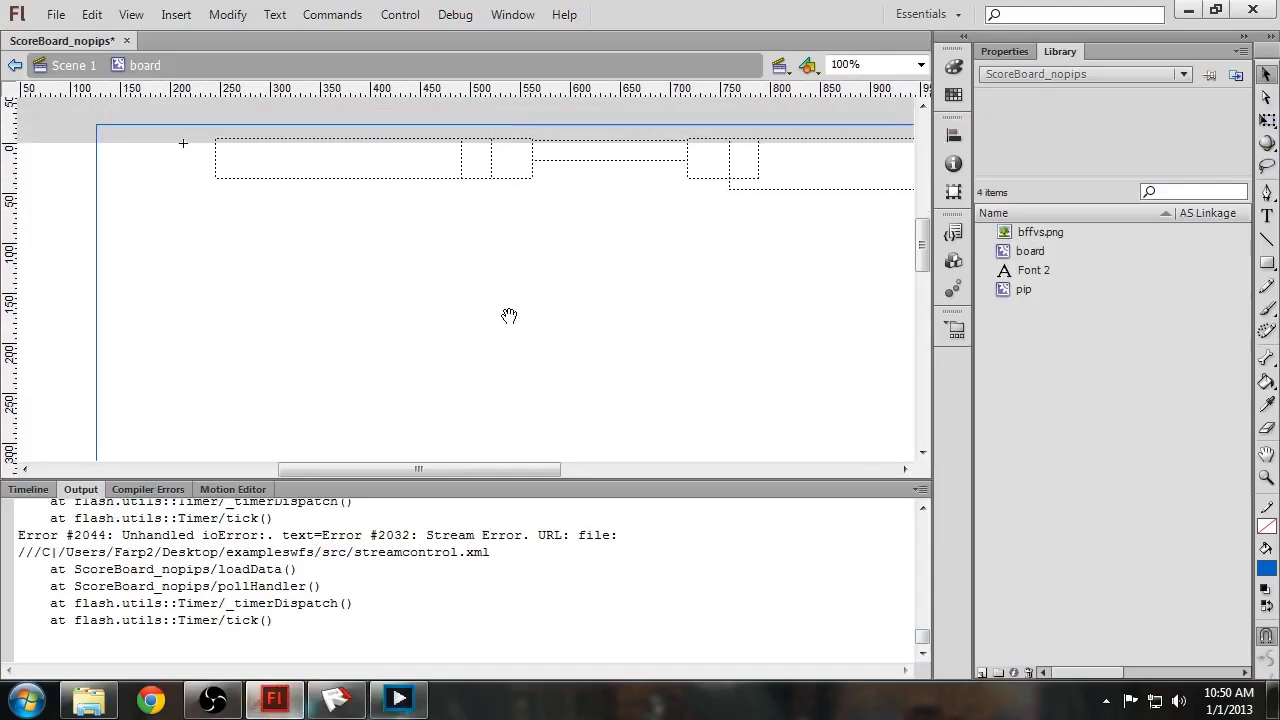
key("ctrl+minus")
key("ctrl+minus")
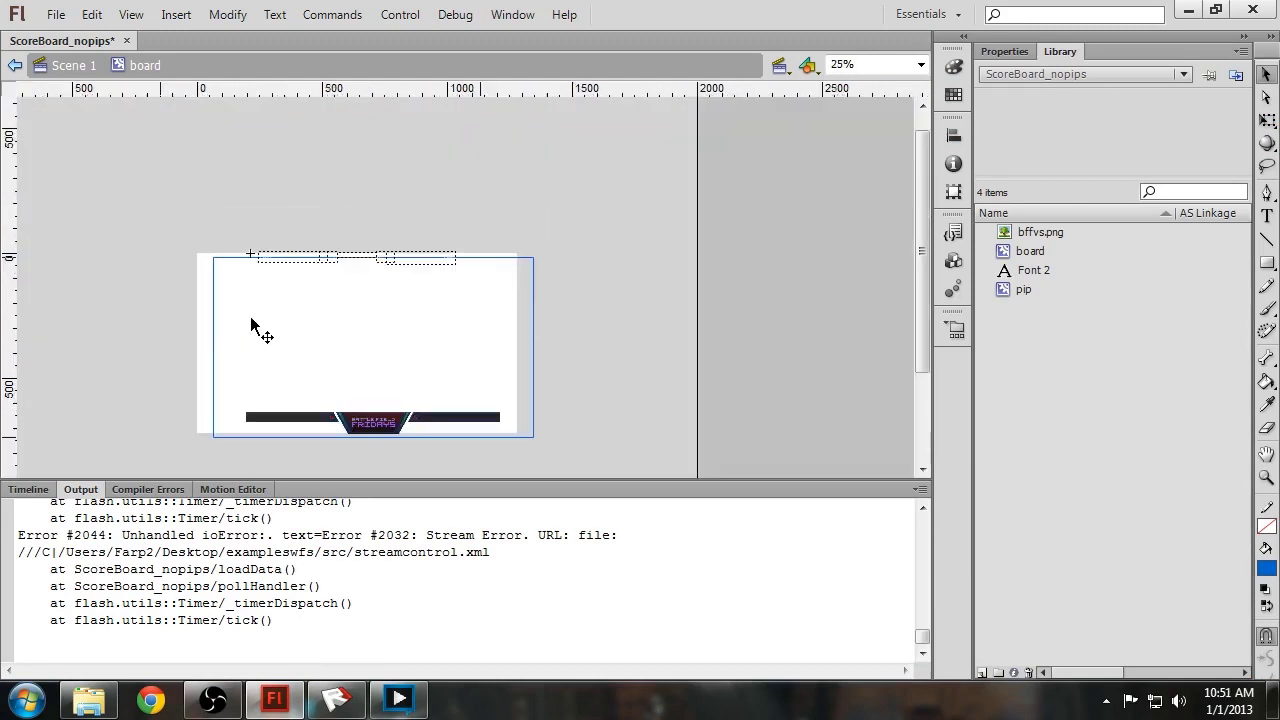
scroll(242, 338, "down", 3)
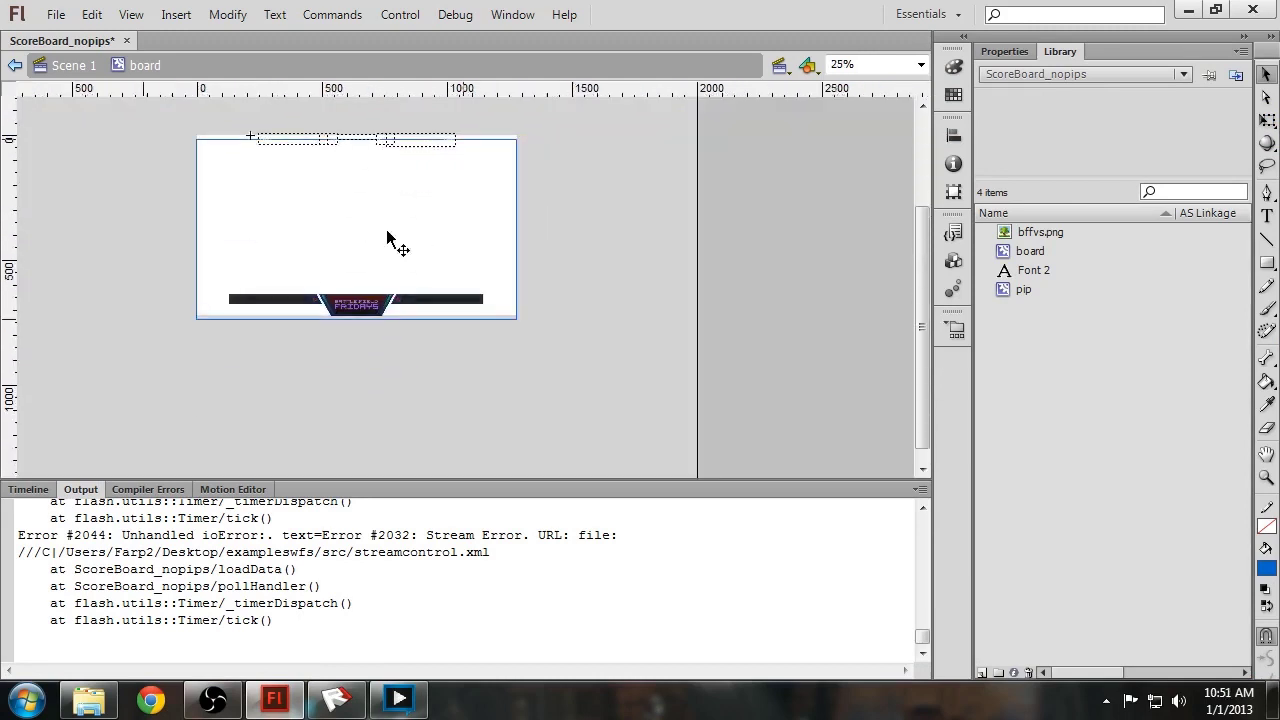
key("ctrl+equal")
left_click_drag(394, 243, 389, 296)
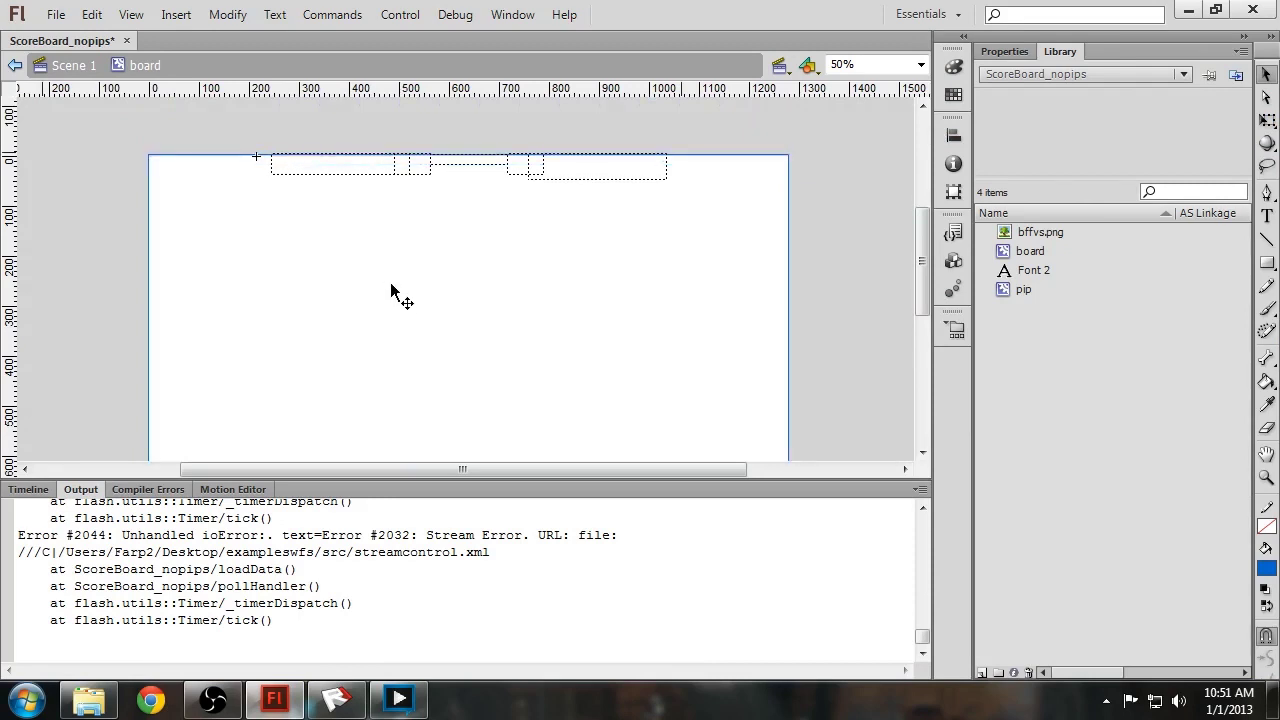
left_click_drag(391, 290, 420, 152)
left_click_drag(495, 242, 593, 322)
left_click_drag(385, 333, 397, 305)
left_click(382, 160)
Step: Move both name fields and both score fields onto the banner's left and right bars
left_click_drag(392, 158, 364, 303)
scroll(409, 280, "up", 3)
left_click(455, 125)
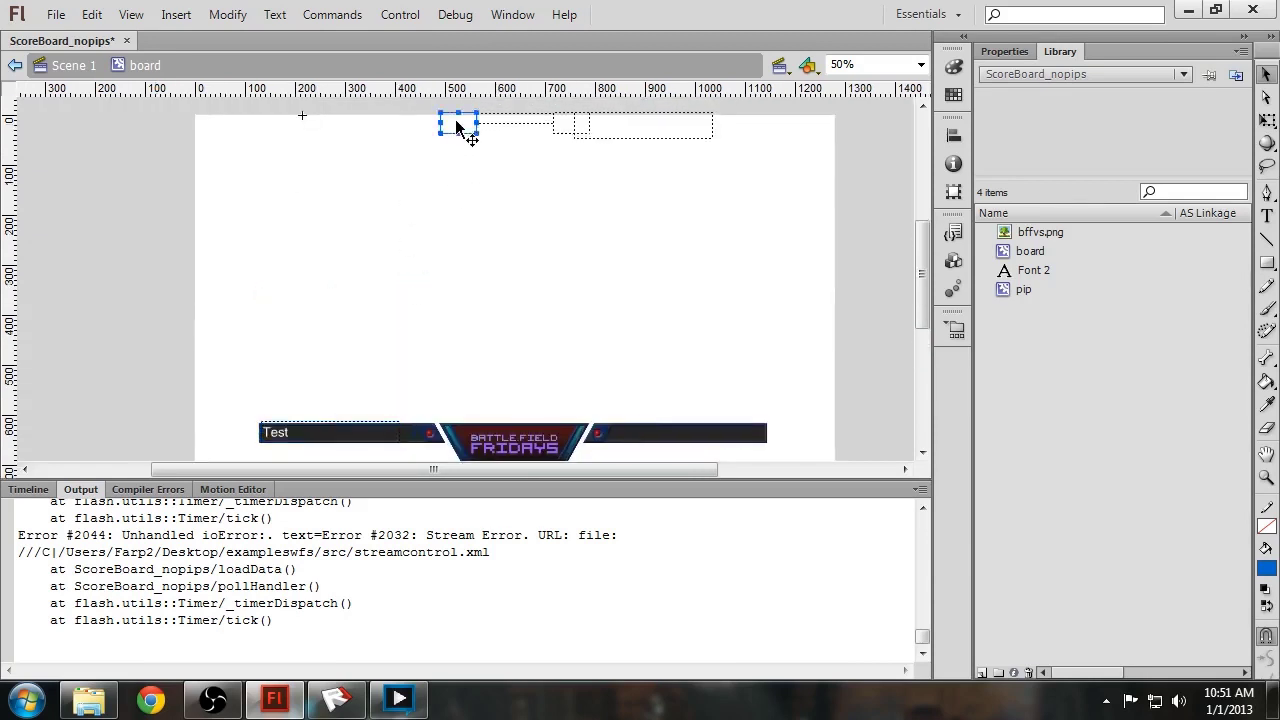
left_click_drag(470, 130, 404, 437)
left_click(565, 128)
left_click_drag(565, 128, 624, 437)
left_click_drag(642, 126, 692, 435)
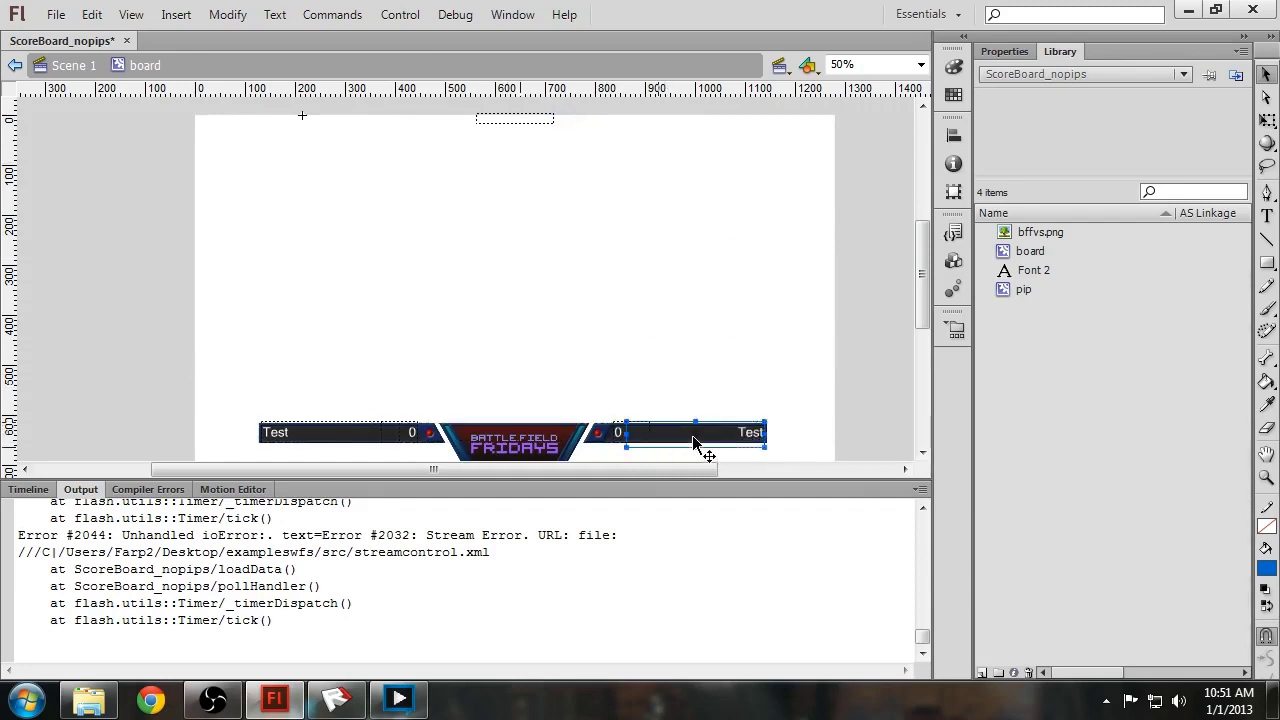
Step: Drag the remaining small object from the stage top down onto the scoreboard
left_click(878, 395)
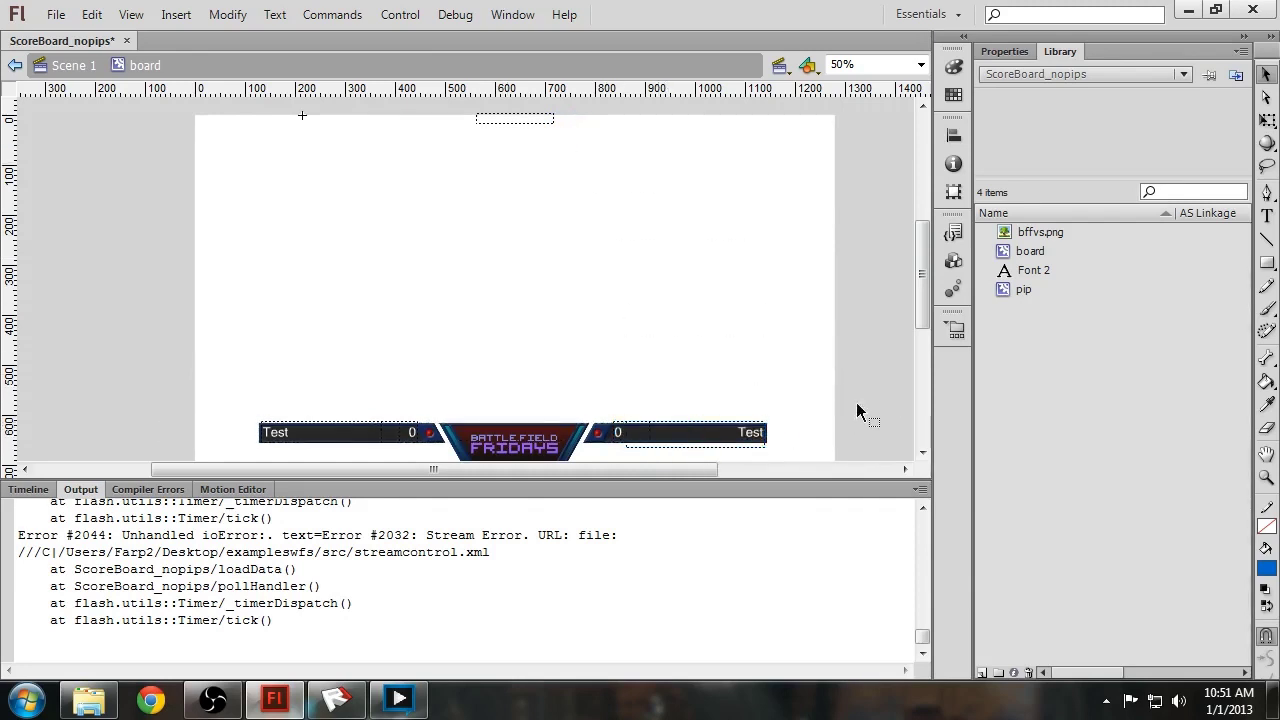
left_click(516, 119)
left_click_drag(530, 125, 537, 444)
scroll(548, 430, "down", 5)
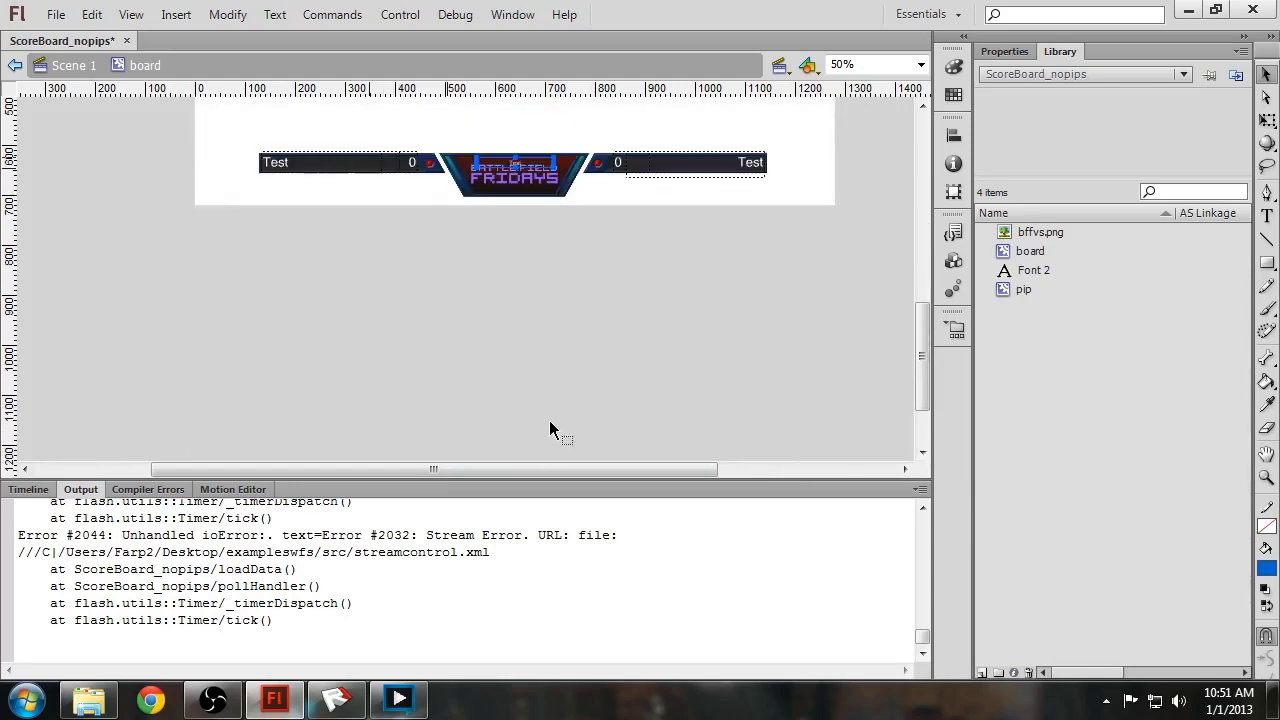
left_click_drag(537, 162, 551, 432)
scroll(537, 395, "up", 2)
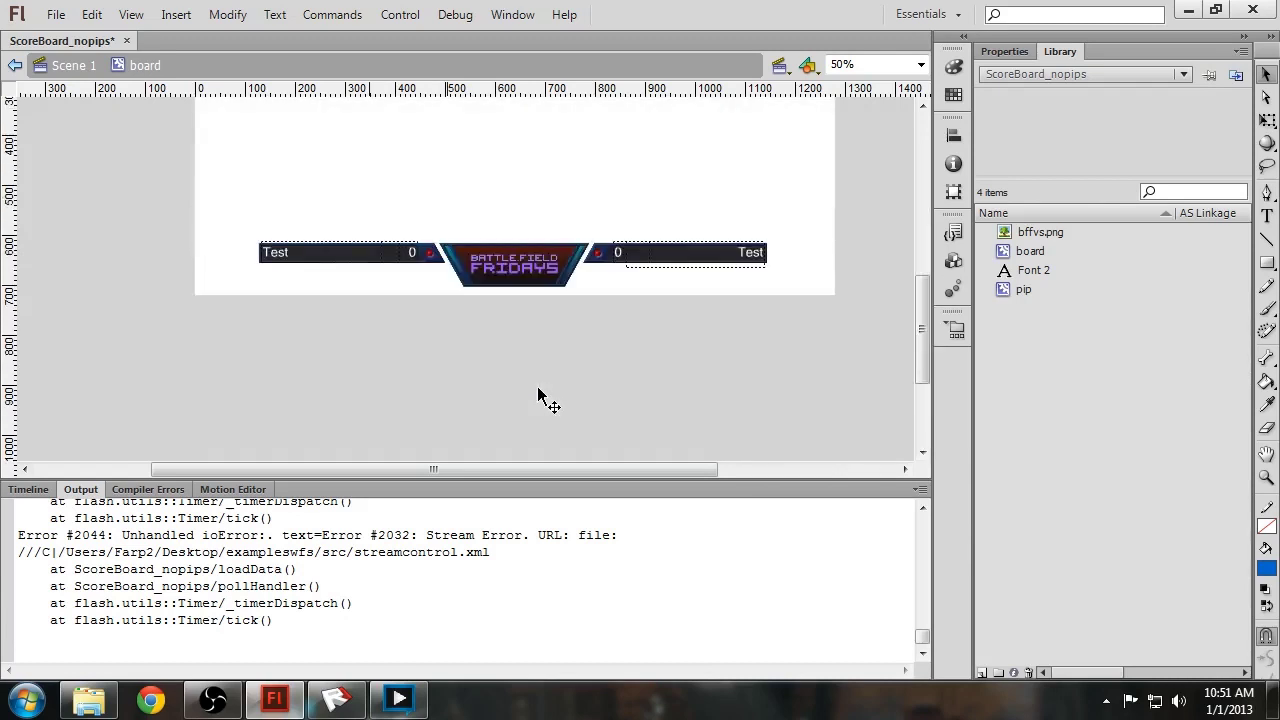
scroll(537, 395, "up", 4)
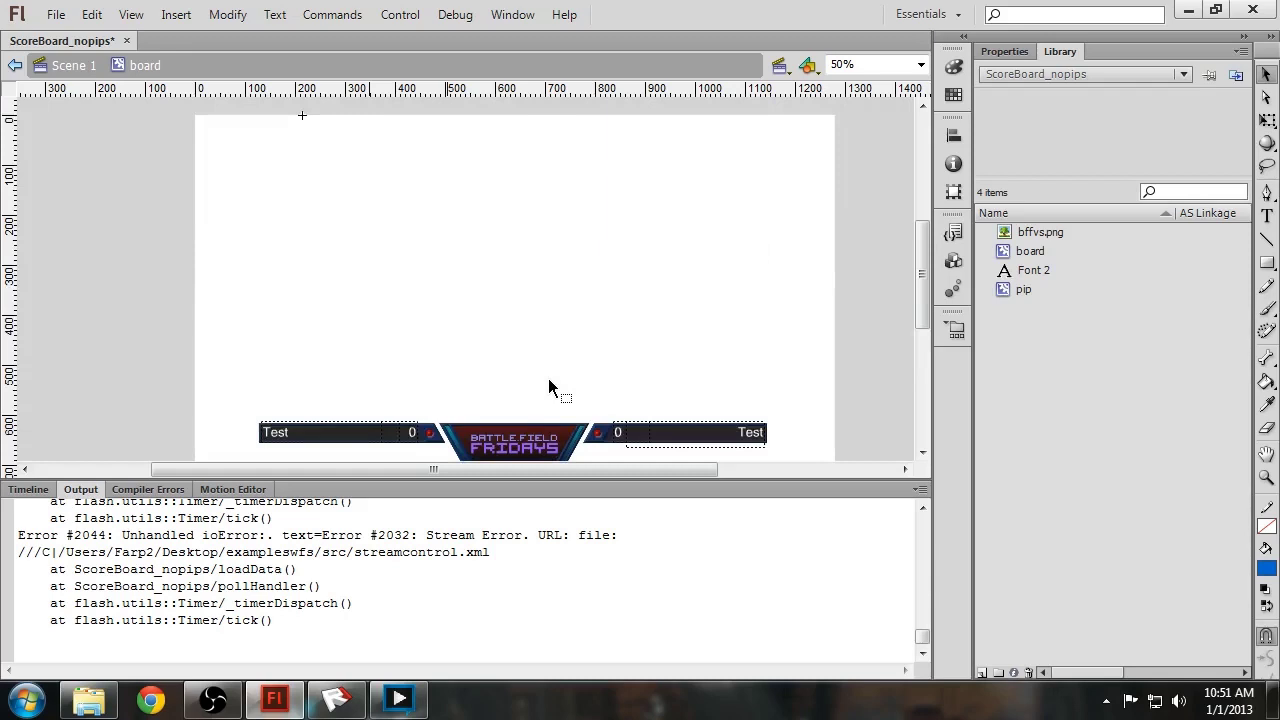
scroll(536, 410, "down", 4)
scroll(491, 378, "up", 2)
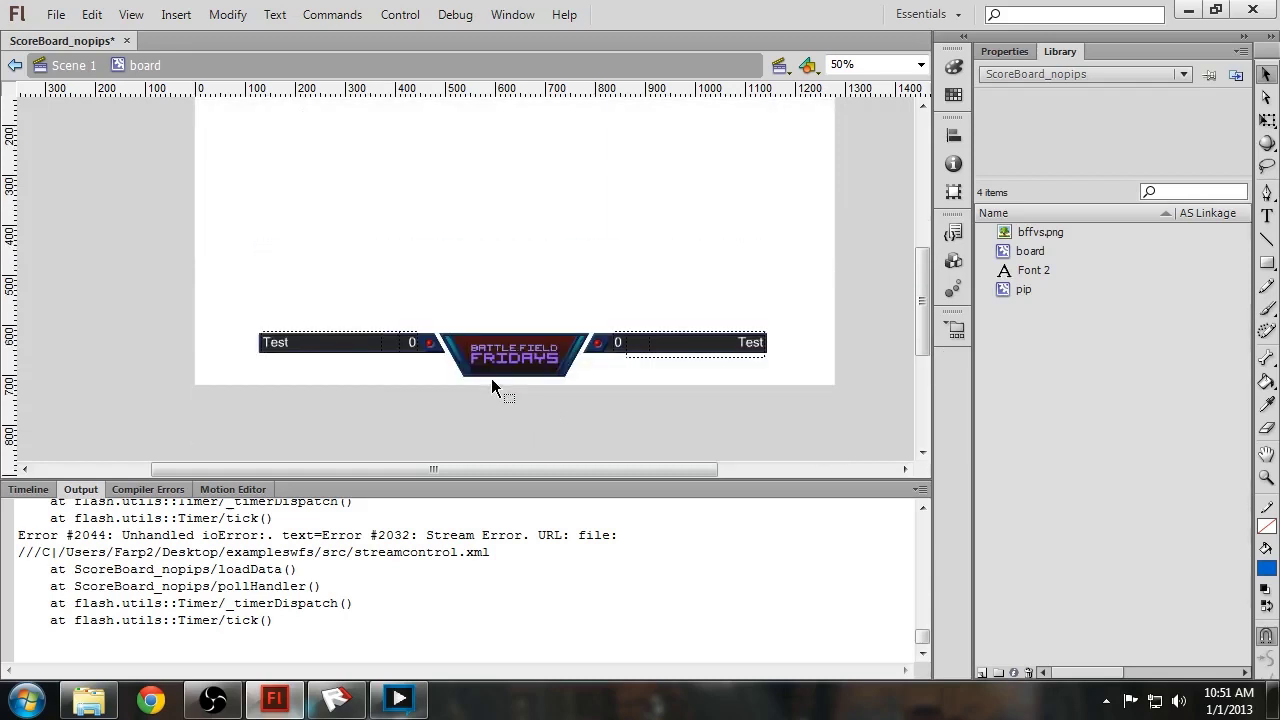
Step: Set the pName1 and pScore1 text fields to the Orator Std font
left_click(372, 345)
left_click(1005, 52)
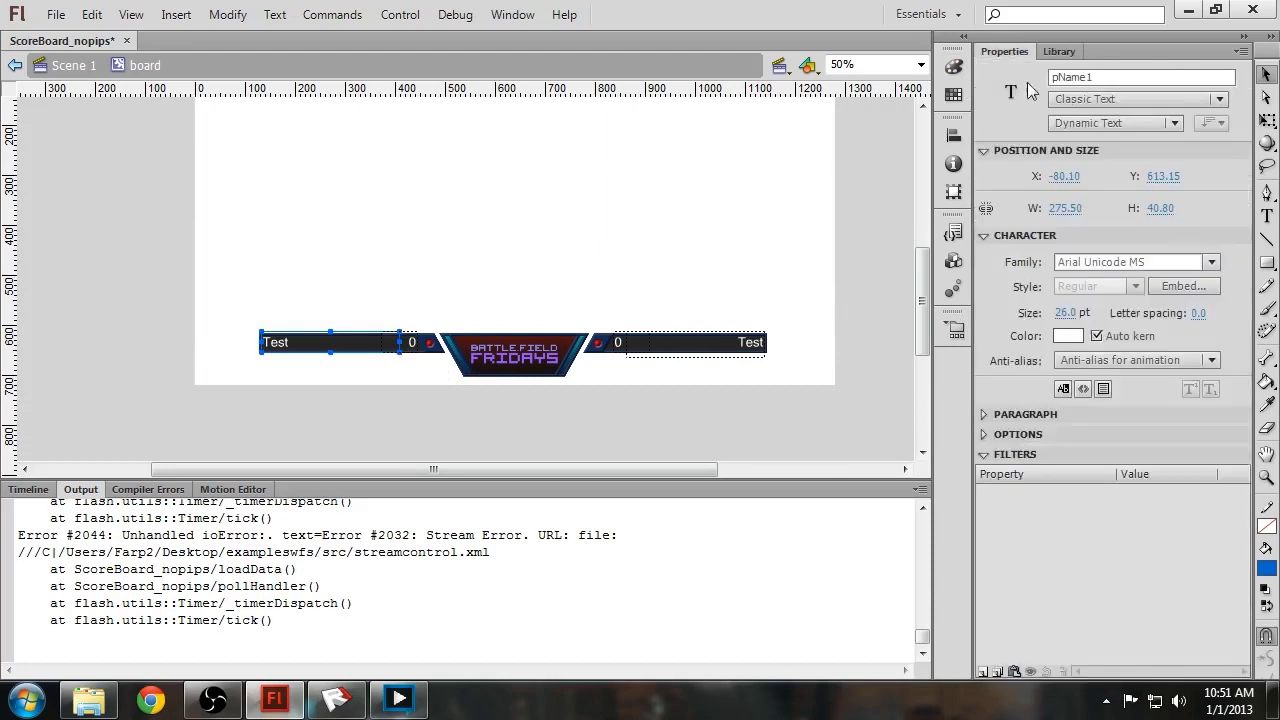
left_click(1146, 263)
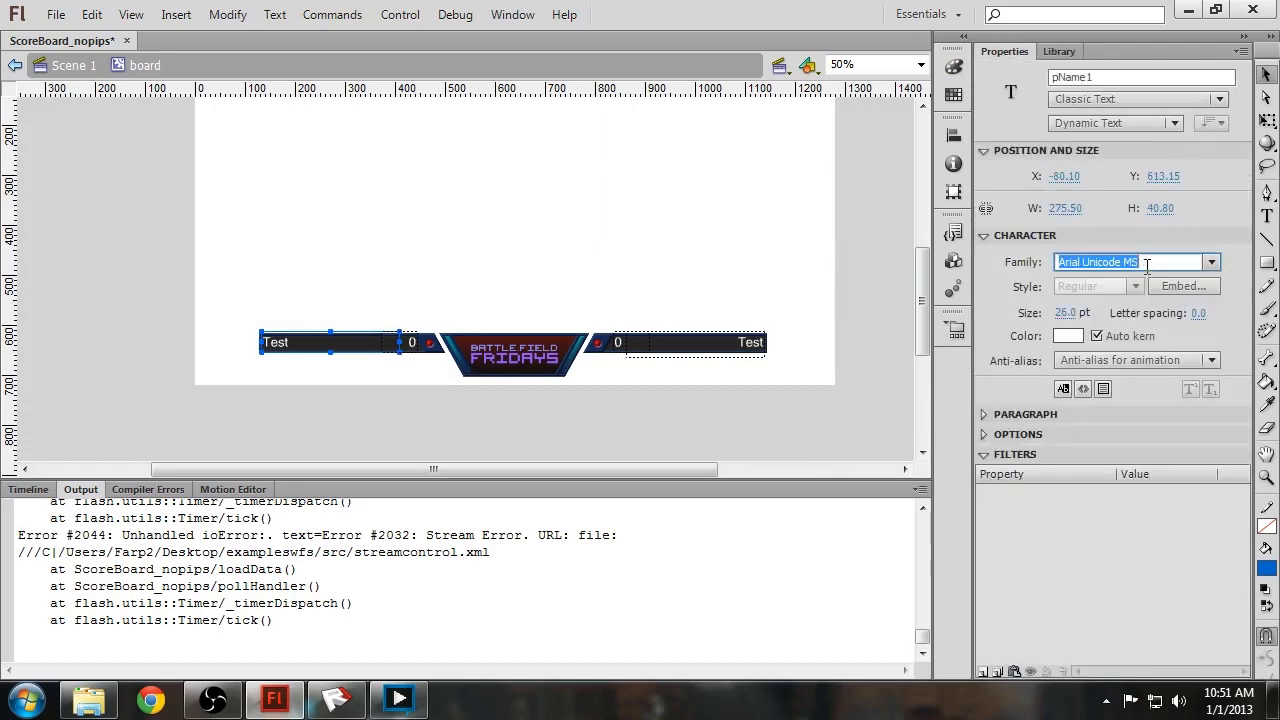
type("Orator Std")
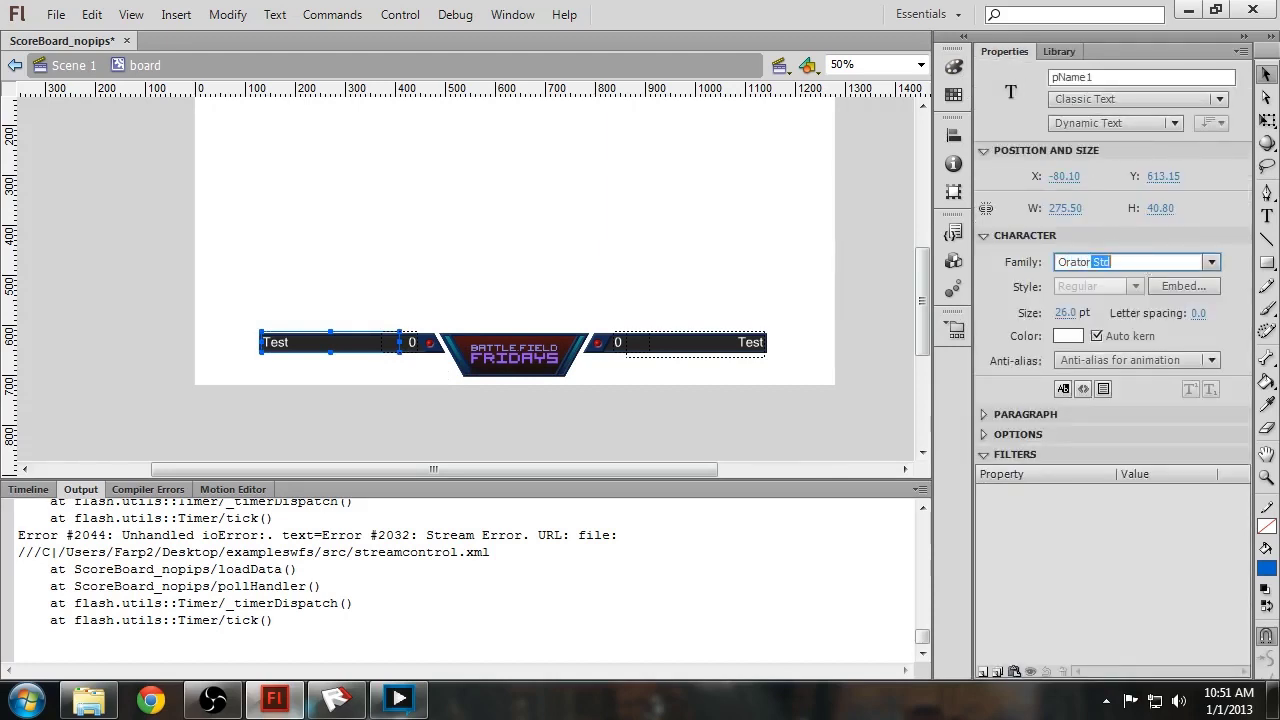
key("Return")
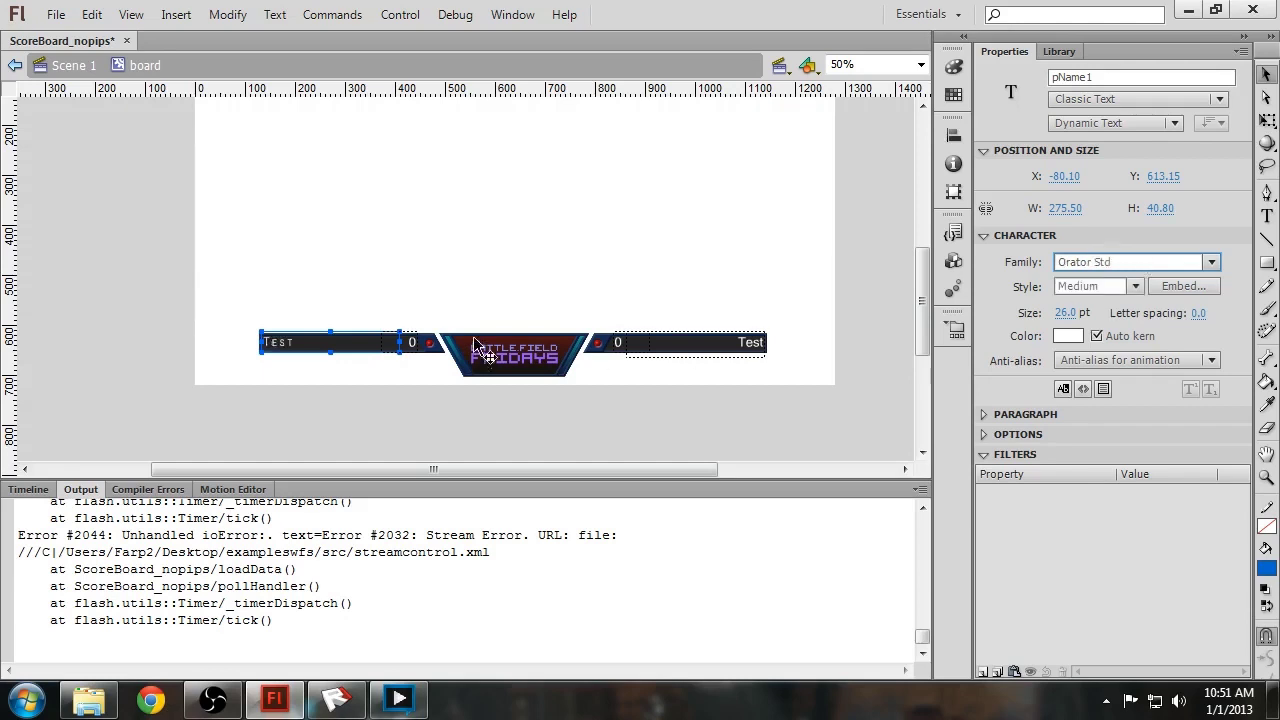
left_click(409, 342)
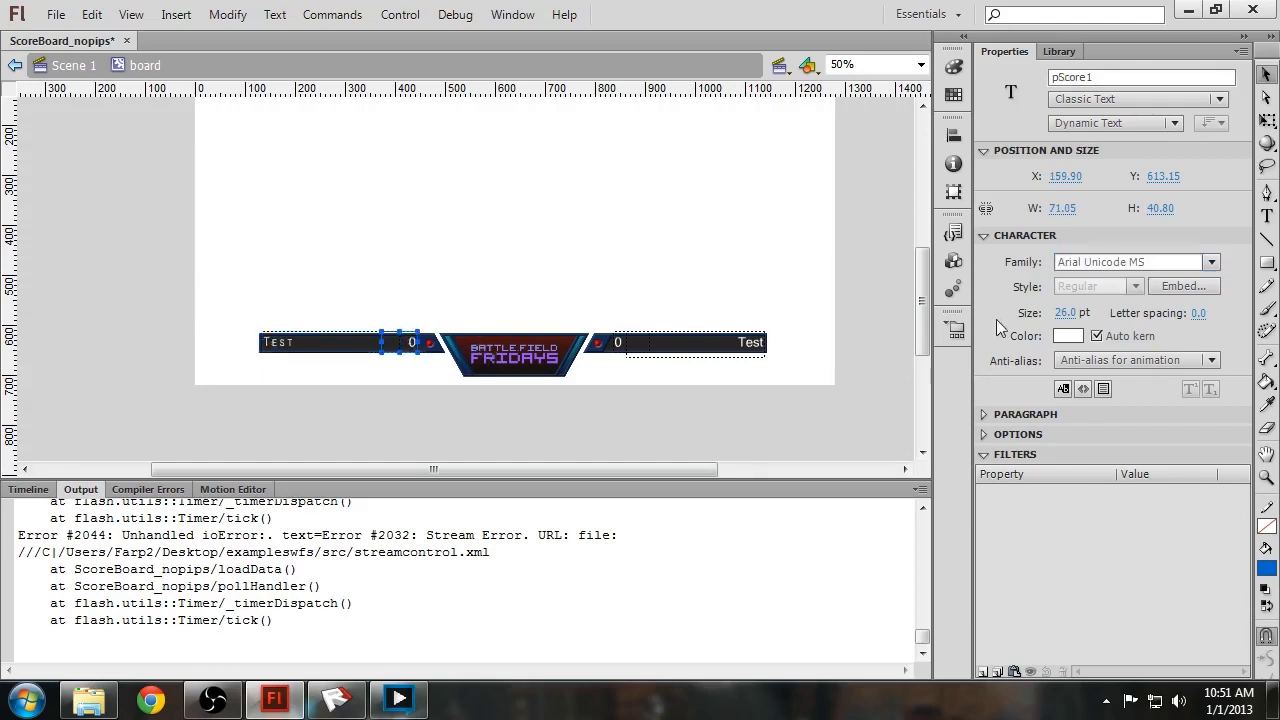
left_click(1087, 265)
type("Orator")
key("Return")
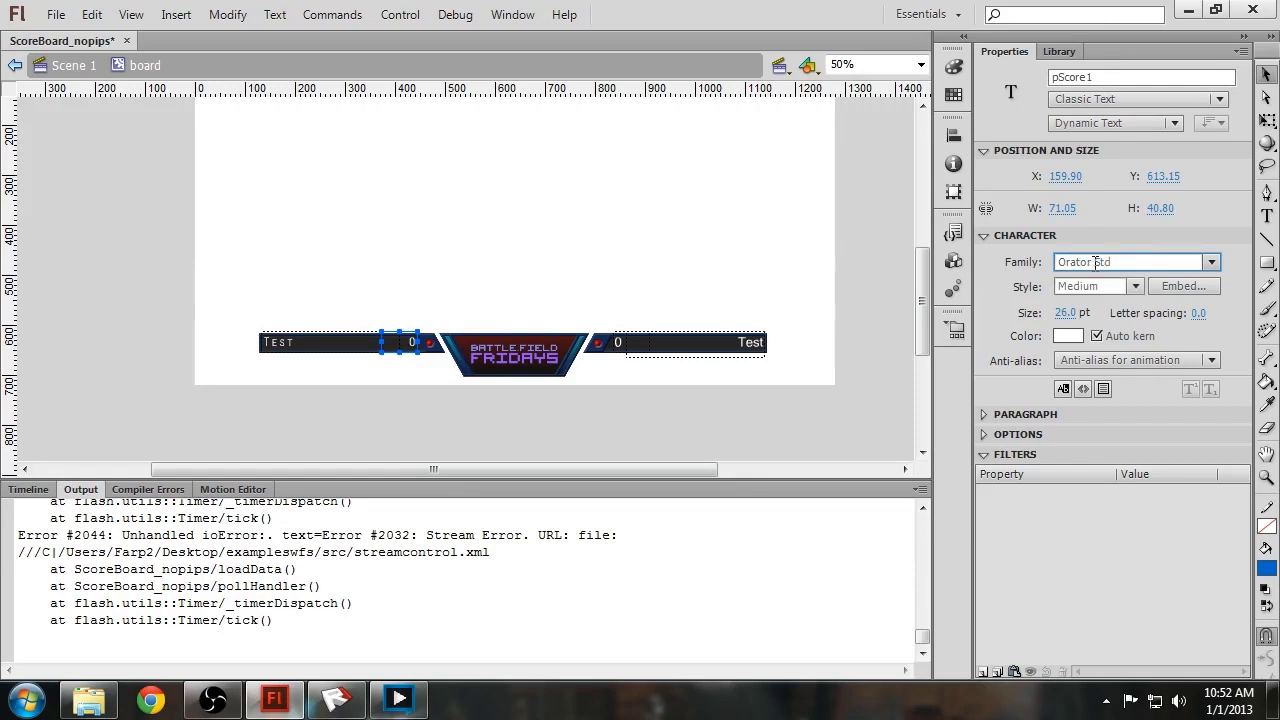
Step: Set the pScore2 and pName2 text fields to the Orator Std font
left_click(632, 345)
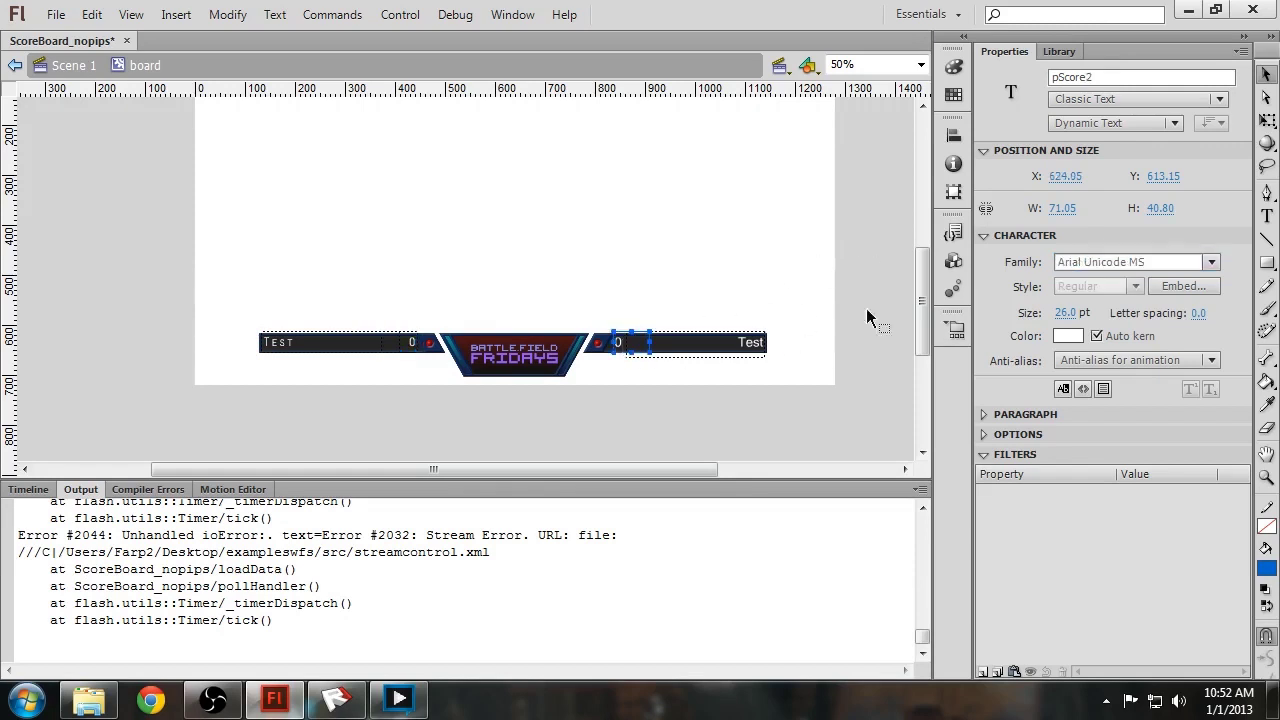
left_click(1072, 263)
type("Orator Std")
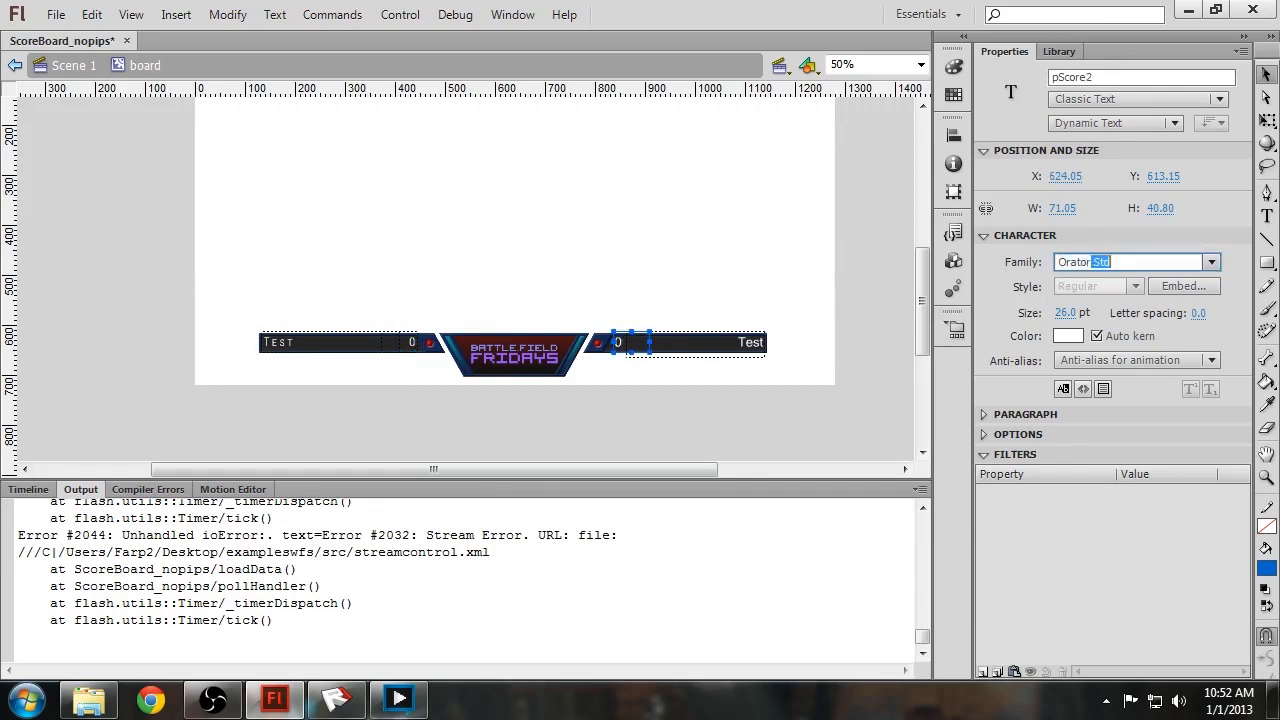
key("Return")
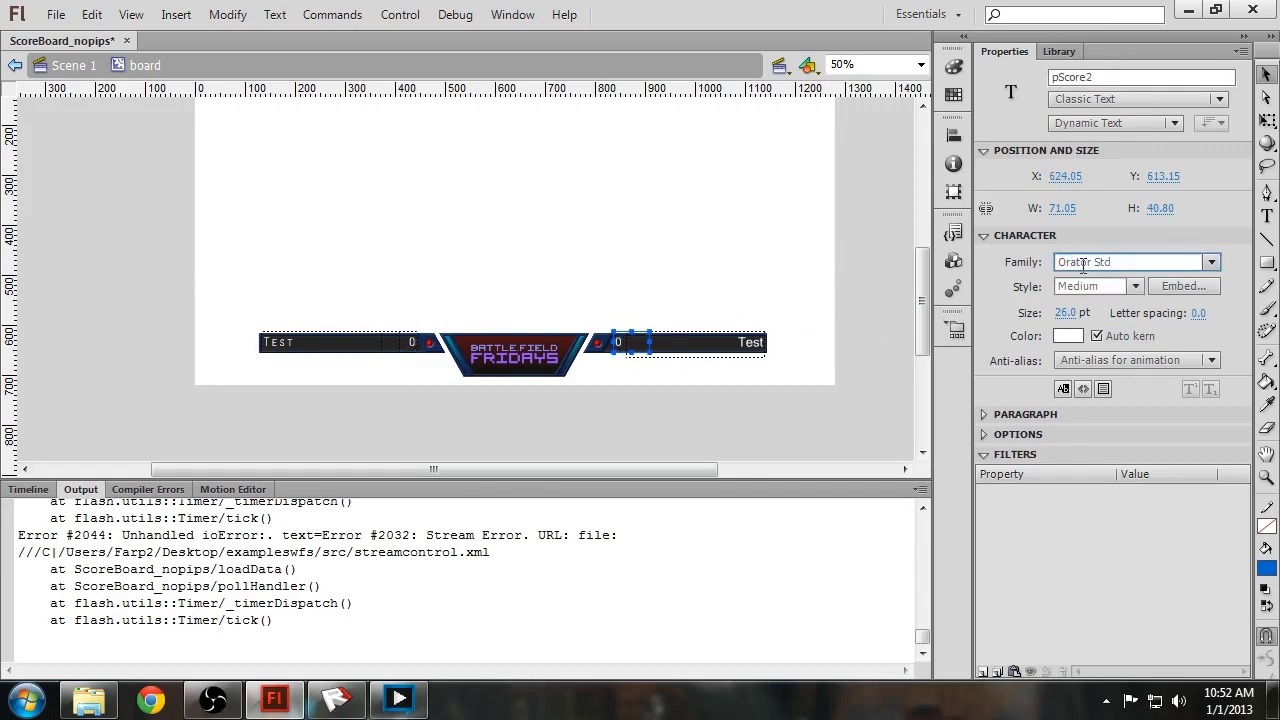
left_click(712, 352)
left_click(1130, 263)
type("Orator")
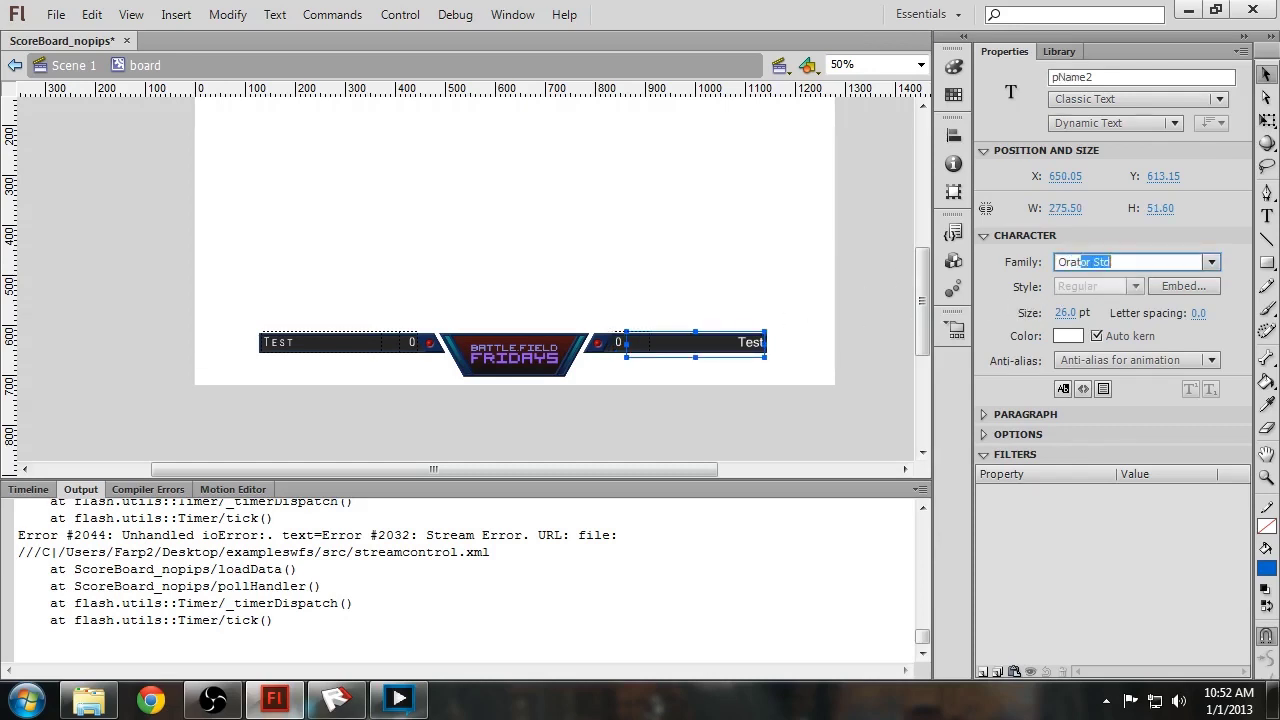
left_click(810, 345)
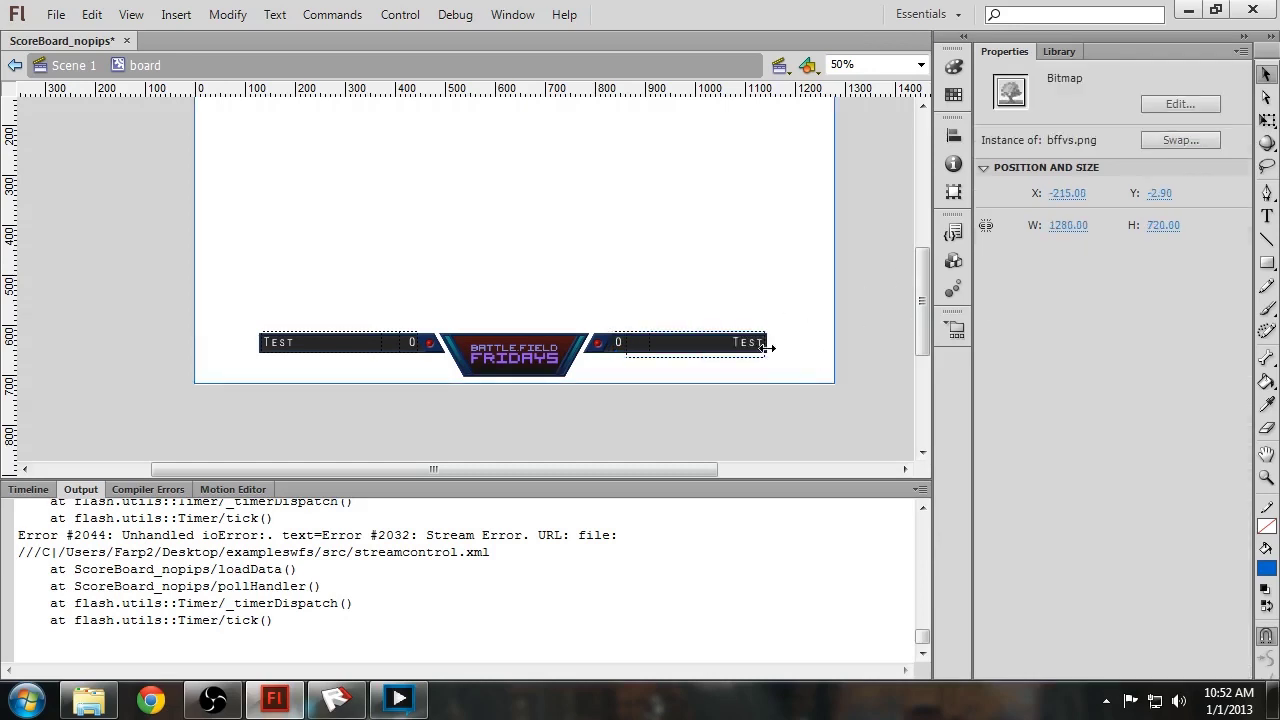
left_click(748, 432)
Step: Delete the Arial Unicode MS Regular embed and embed all Orator Std Medium characters
left_click(751, 352)
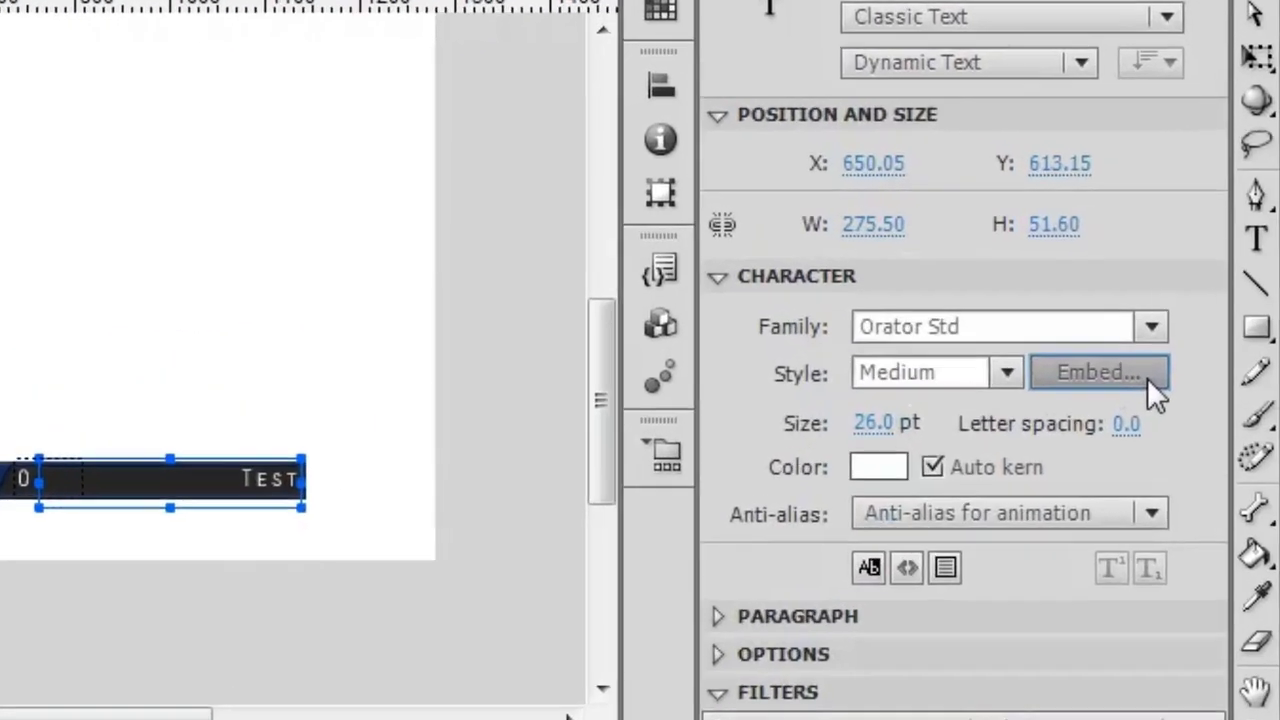
left_click(1147, 378)
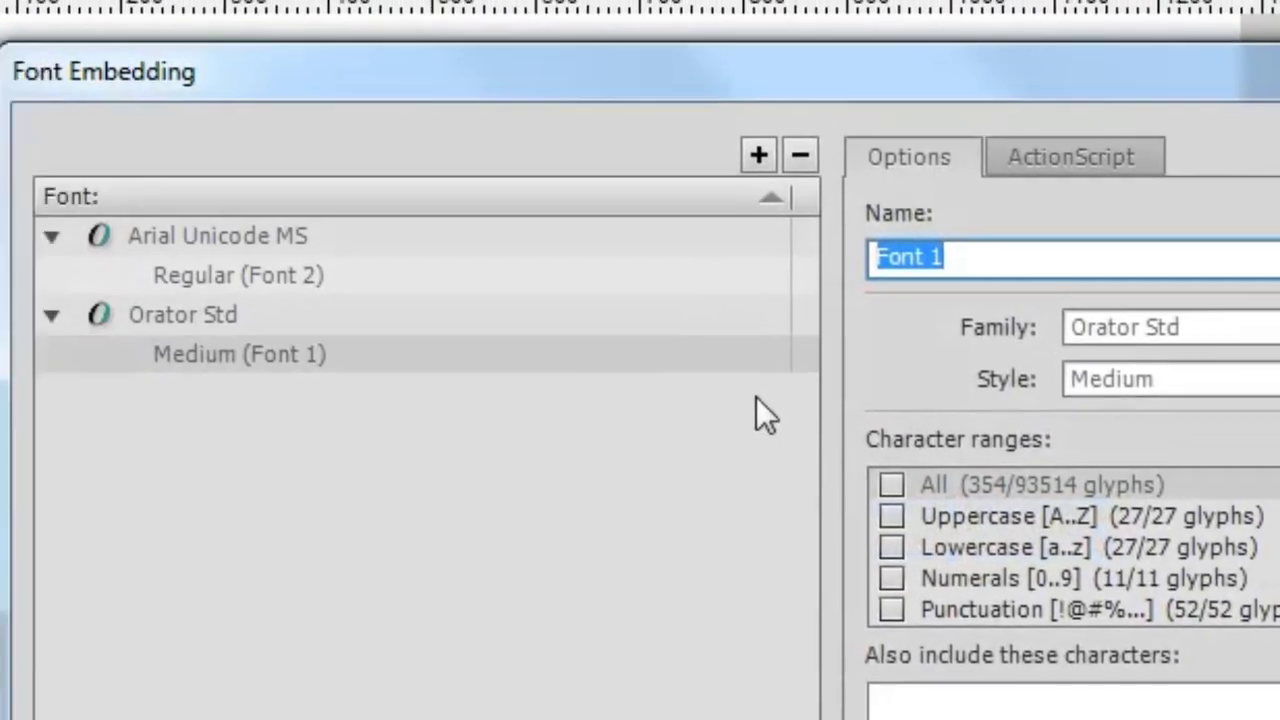
left_click(262, 278)
left_click(819, 156)
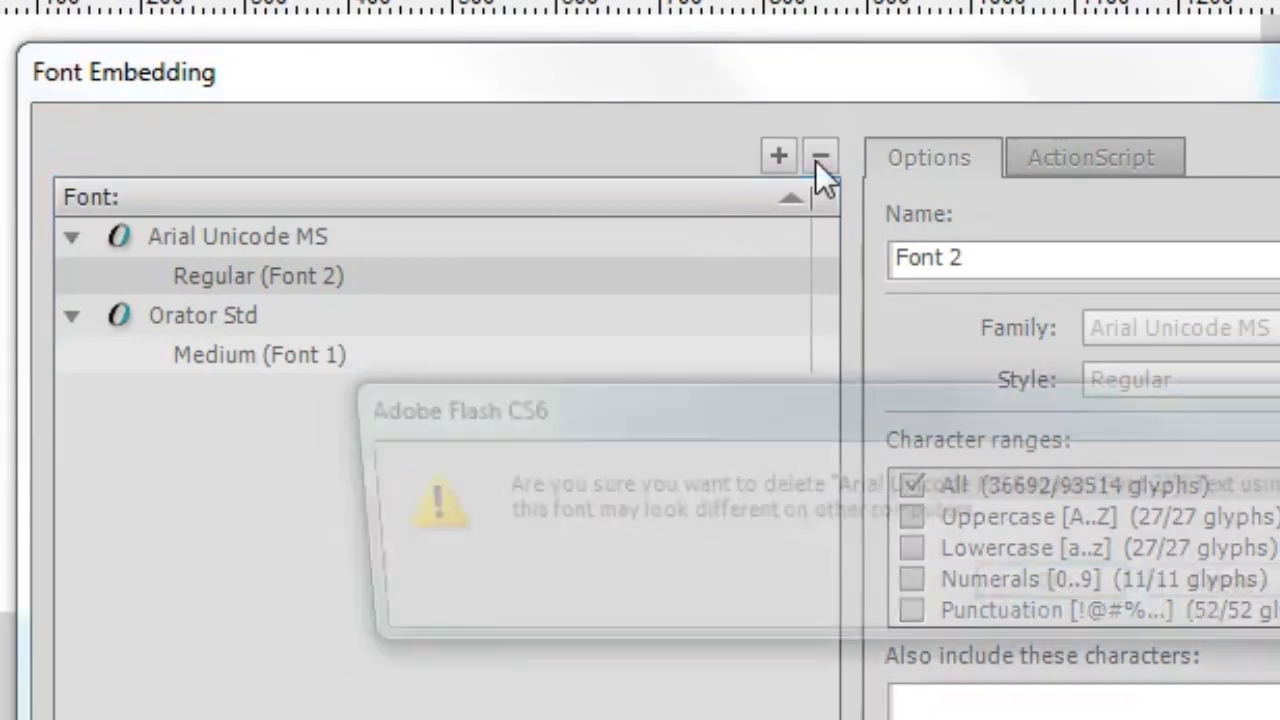
left_click(1027, 575)
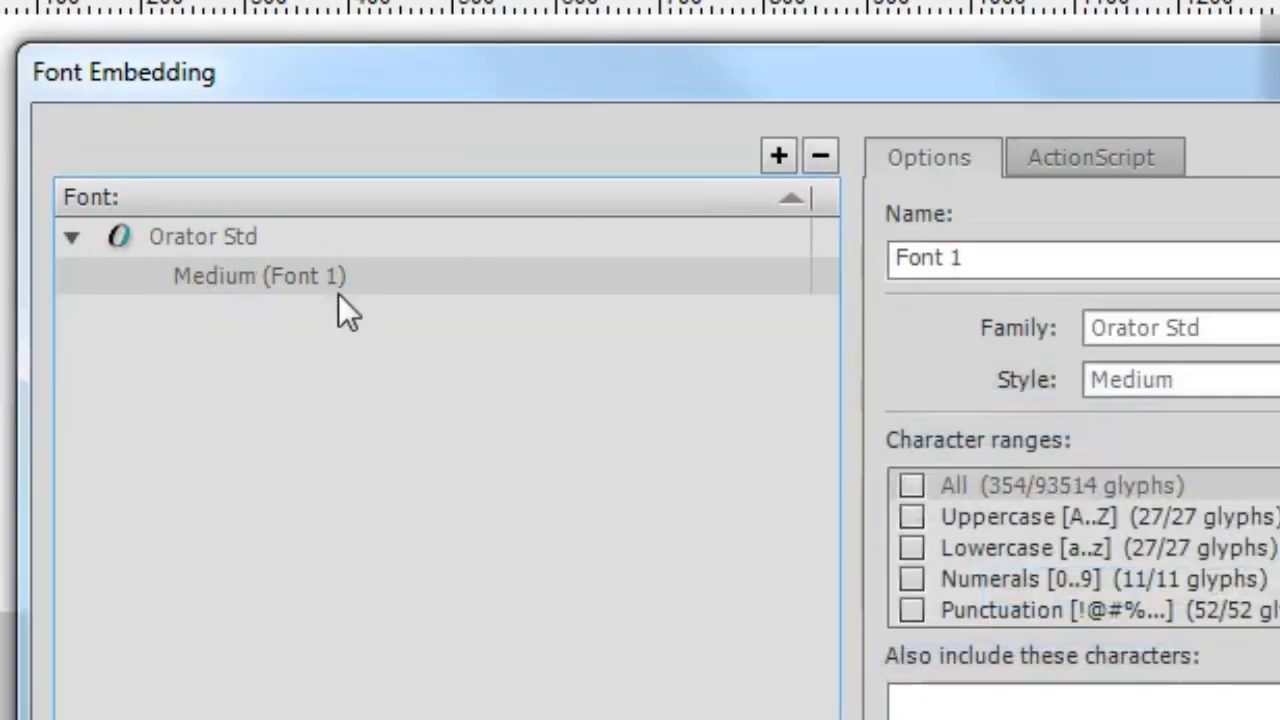
left_click(913, 487)
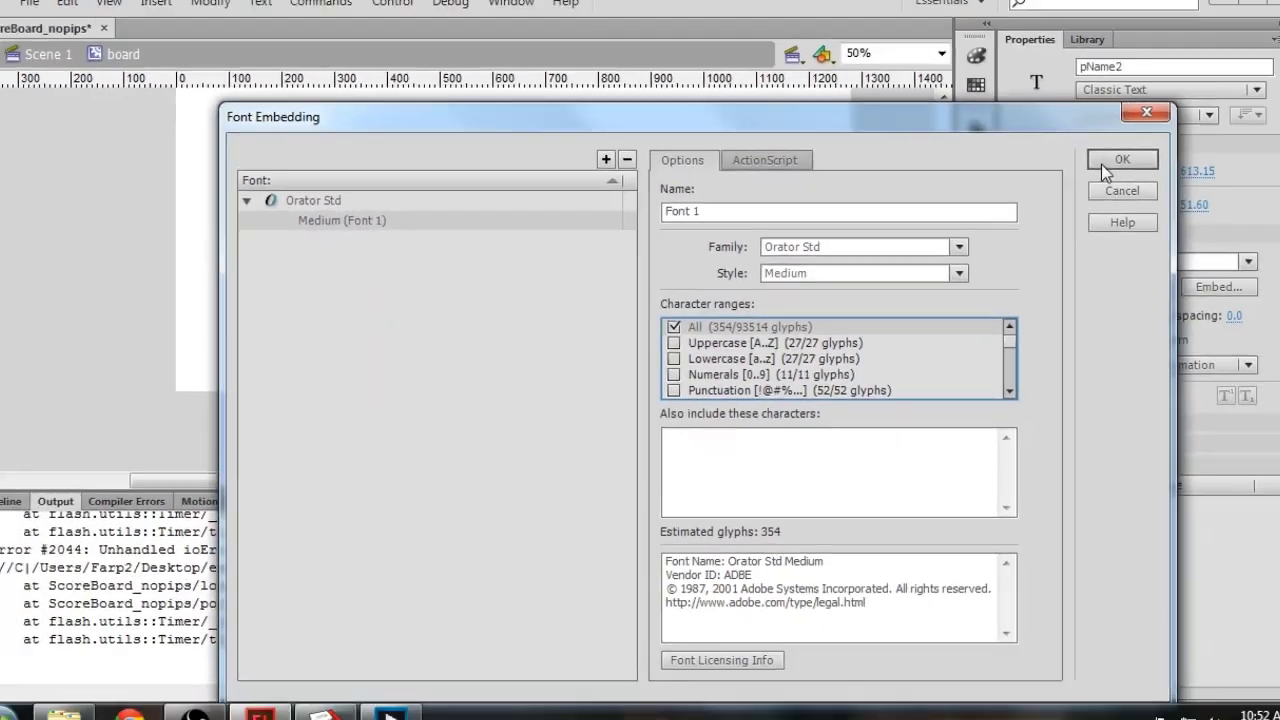
left_click(1110, 162)
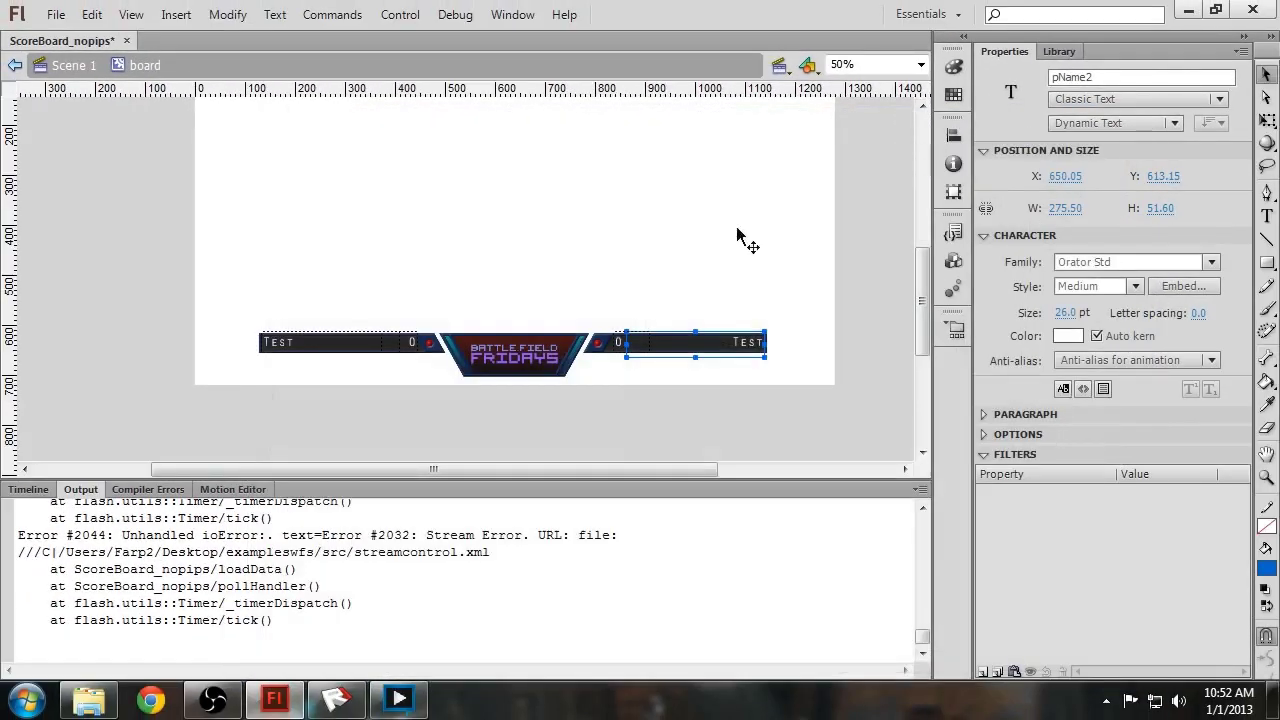
Step: Test-publish the reskinned scoreboard as a 72.3 KB SWF, then close the preview
left_click(648, 402)
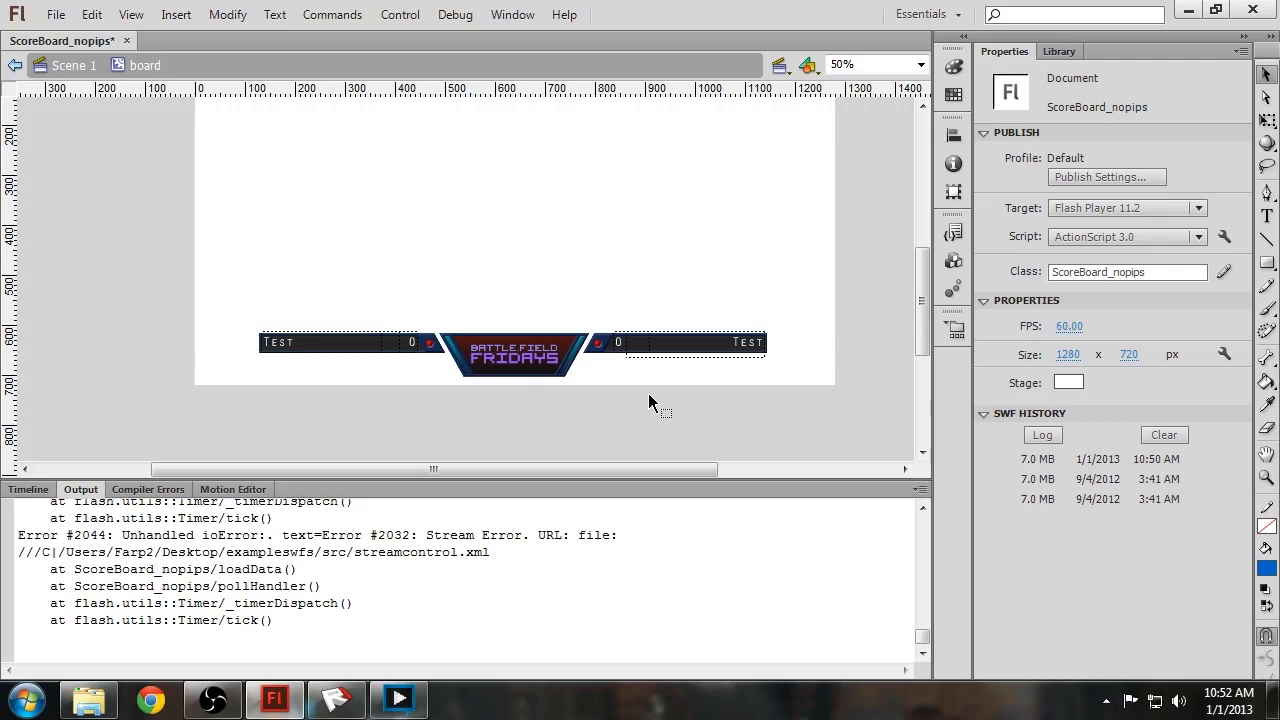
key("ctrl+Return")
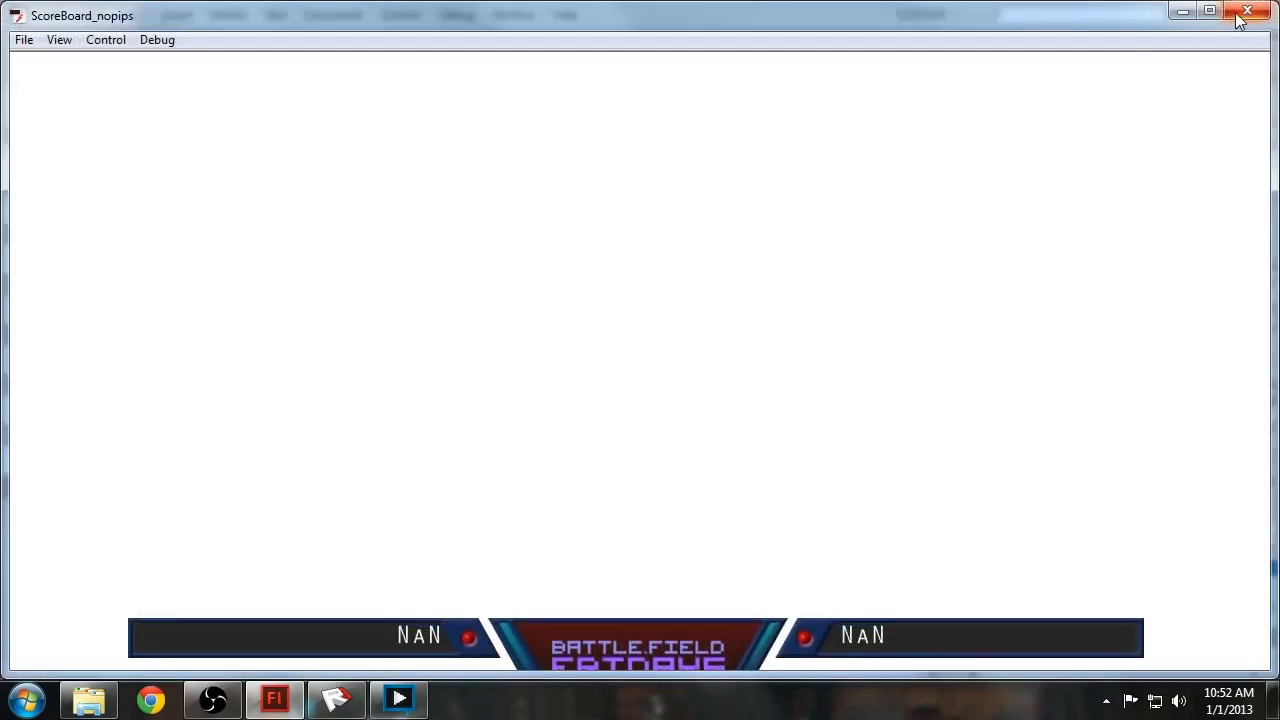
left_click(1247, 12)
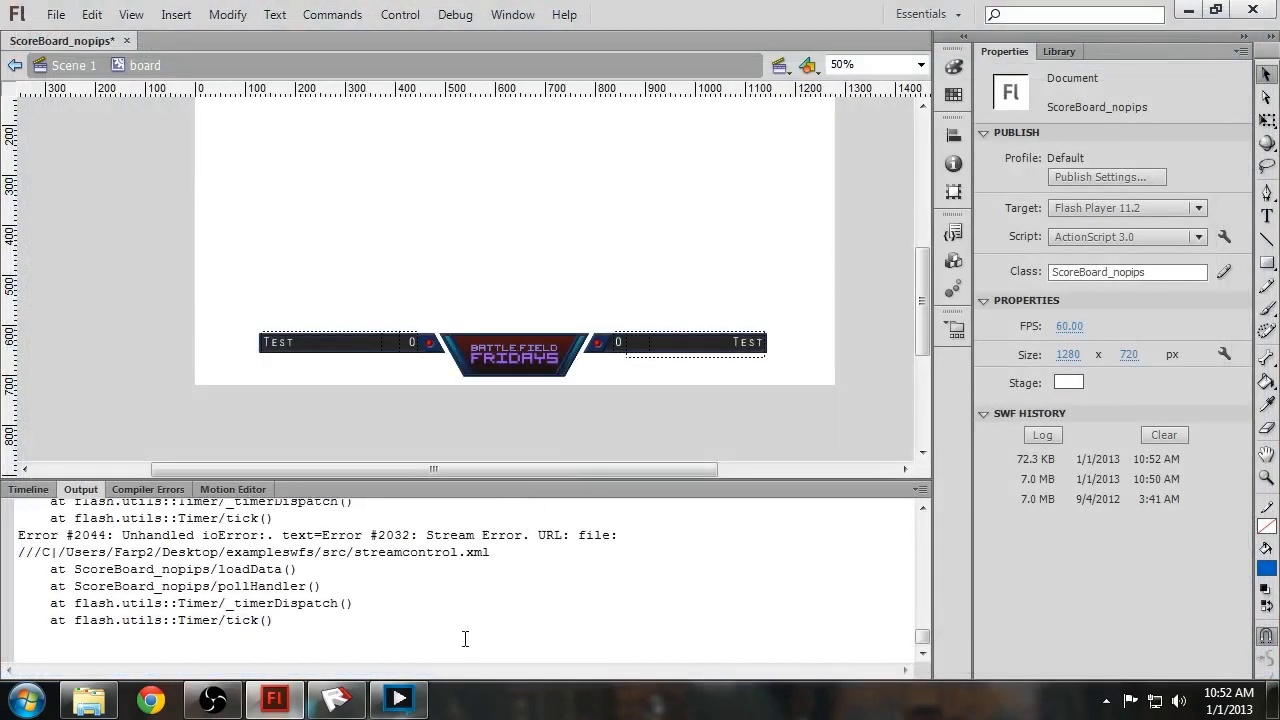
Step: In XSplit Scene 1, swap the players and scores in Stream Control and save
left_click(410, 699)
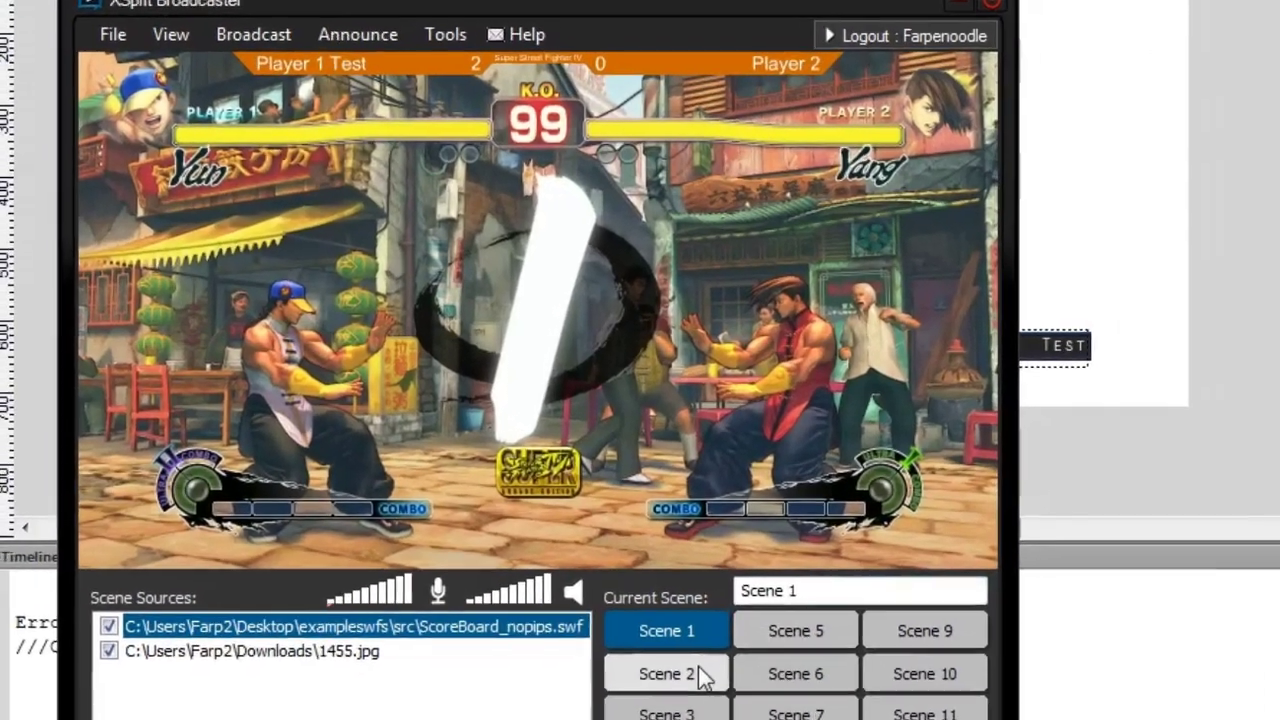
left_click(525, 593)
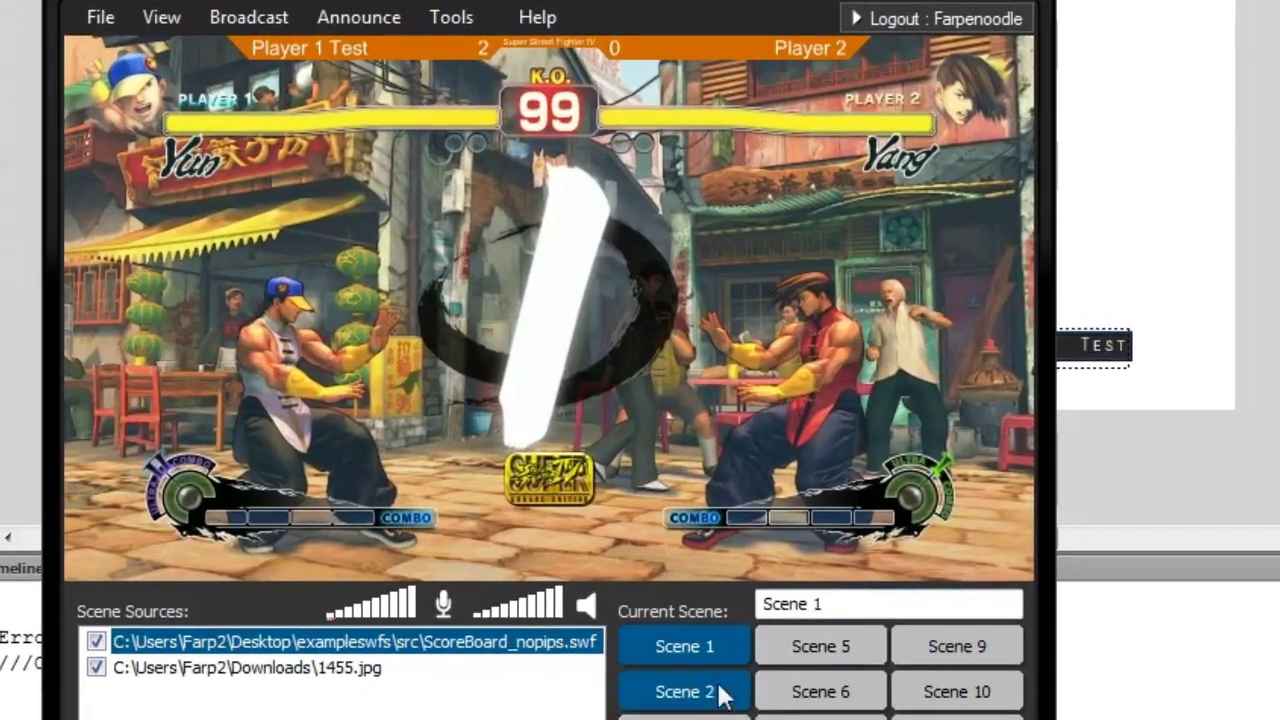
left_click(524, 559)
left_click(642, 538)
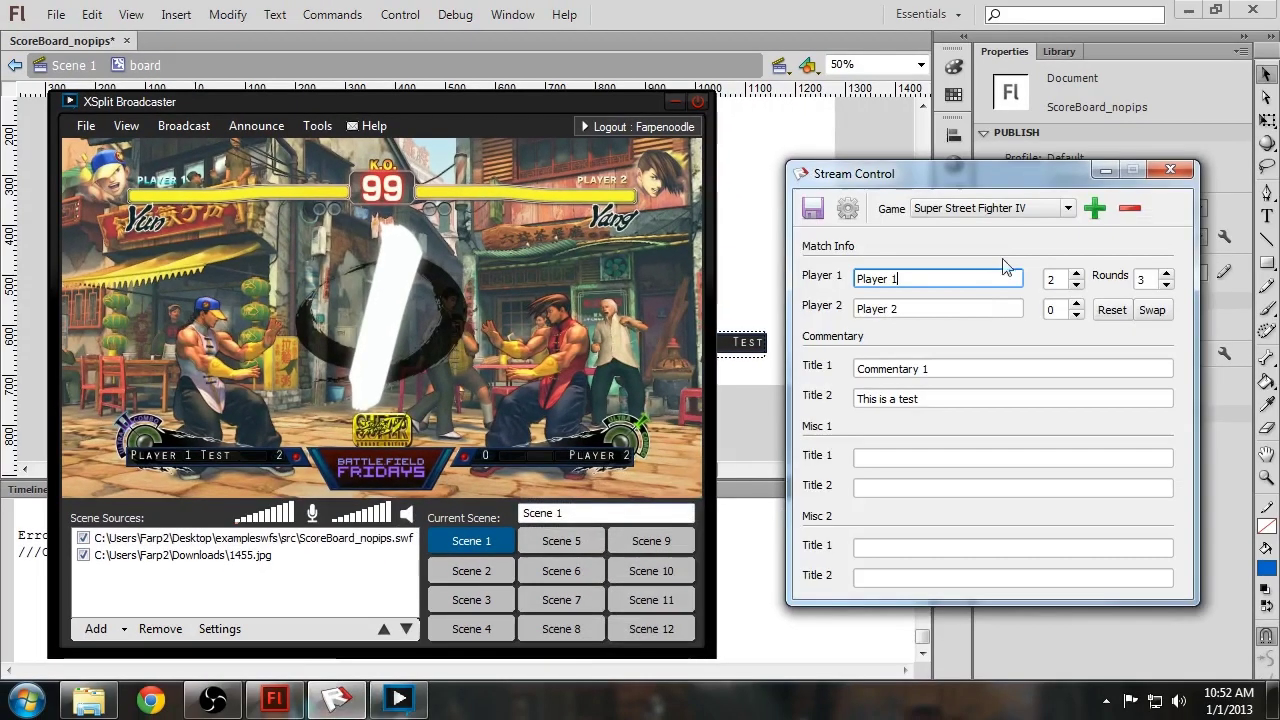
left_click(1152, 310)
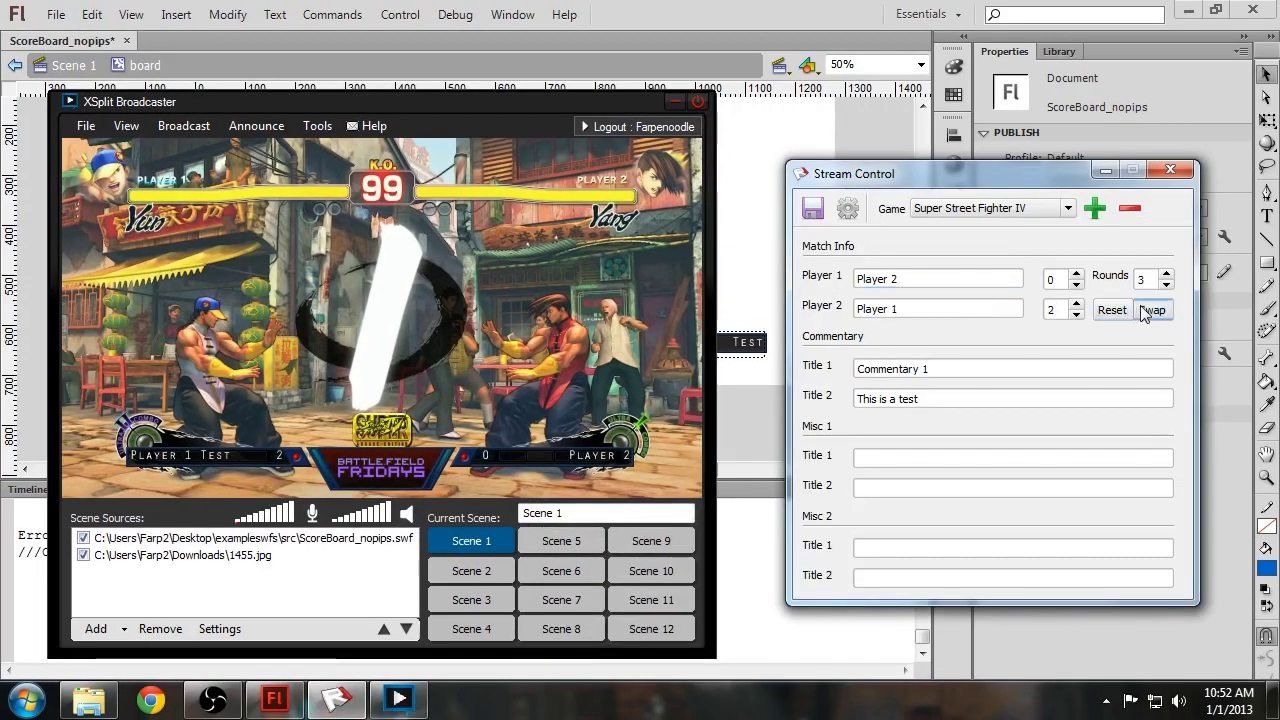
left_click(821, 222)
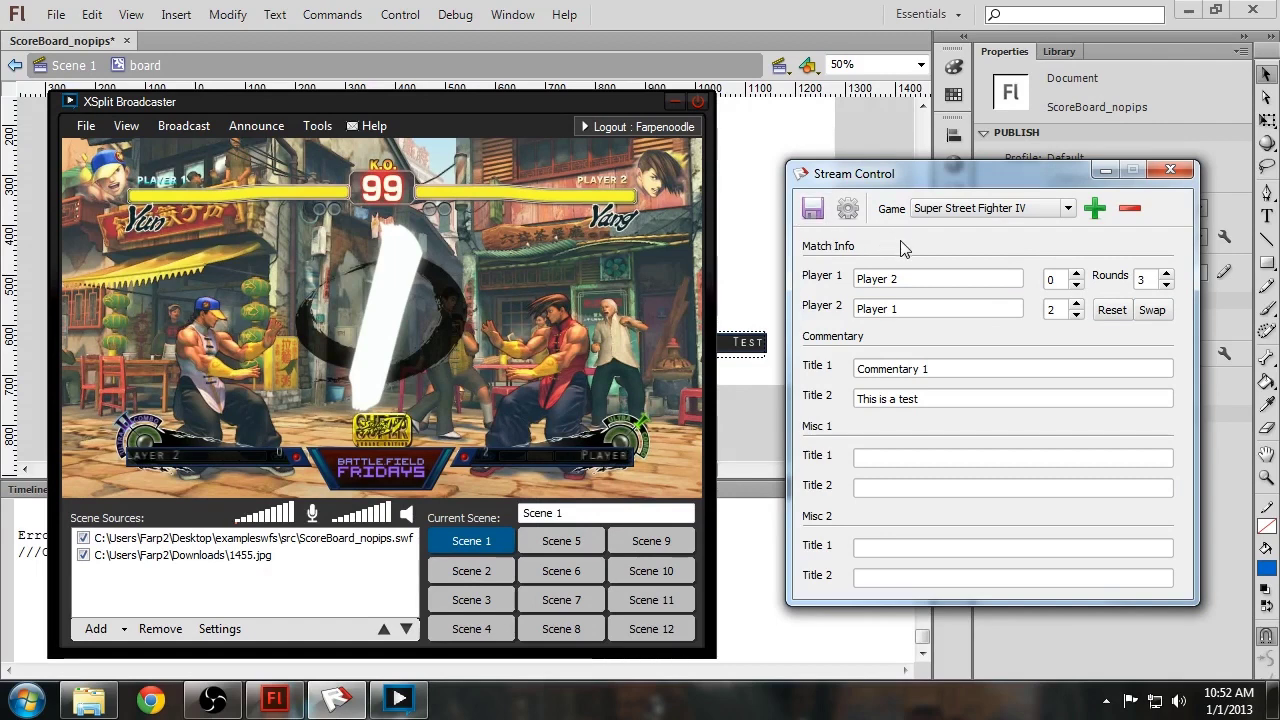